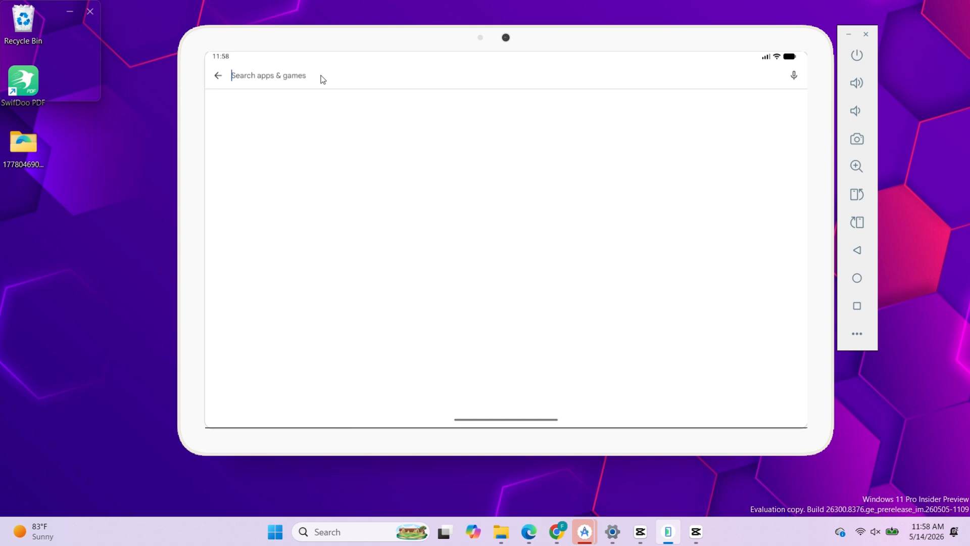
Step: Search the app store for "hhill clinb racing" and start installing Hill Climb Racing on the emulated tablet
text(hhill clinb racing)
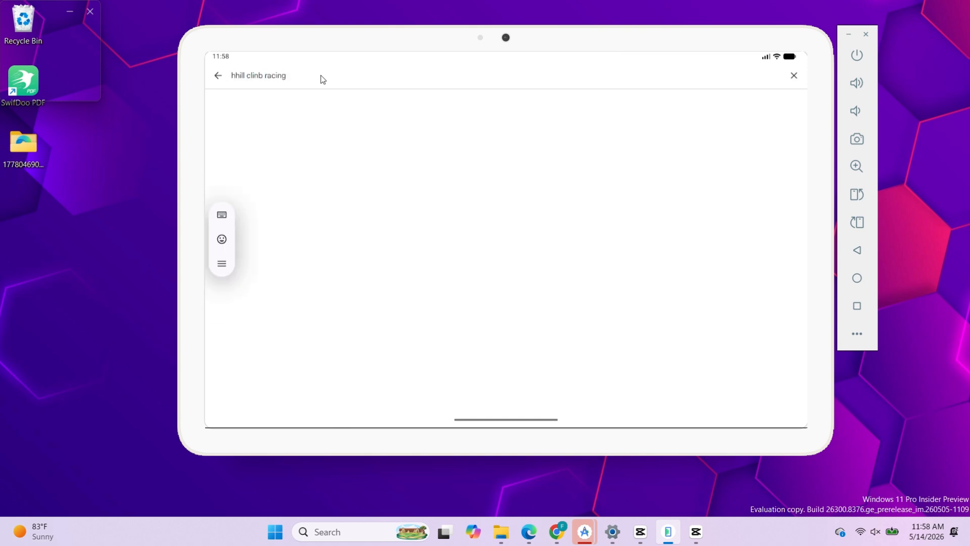
key(Return)
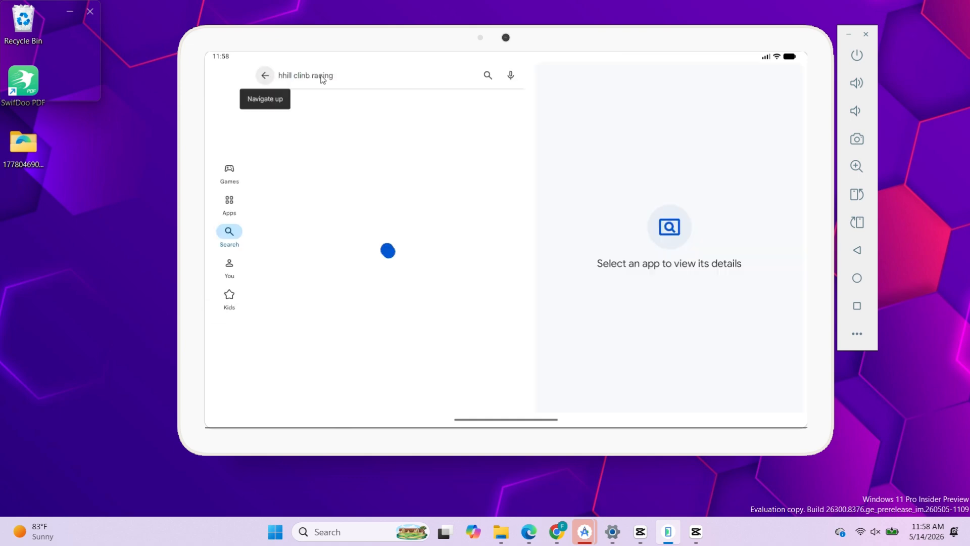
click(559, 218)
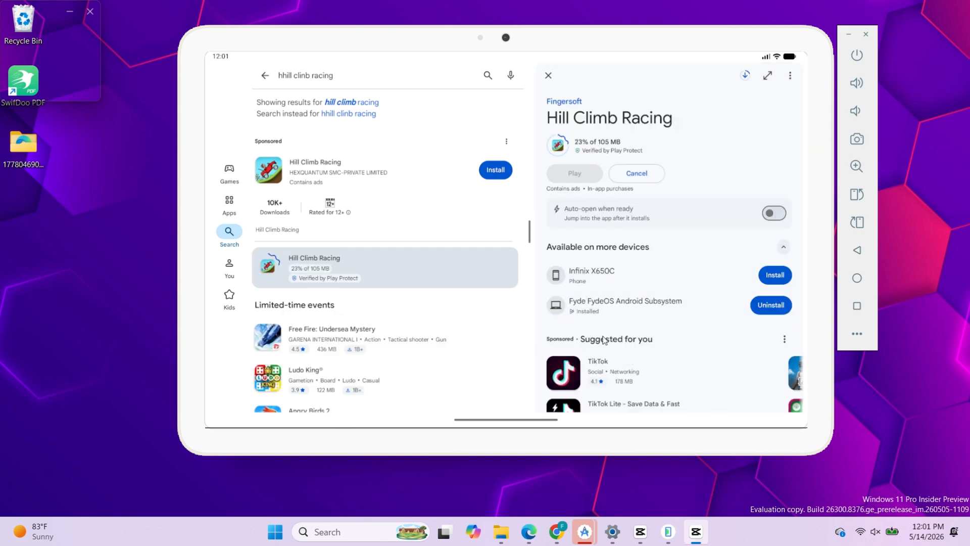
Step: Open the tablet's Settings from the home screen and examine the About emulated device information
click(859, 279)
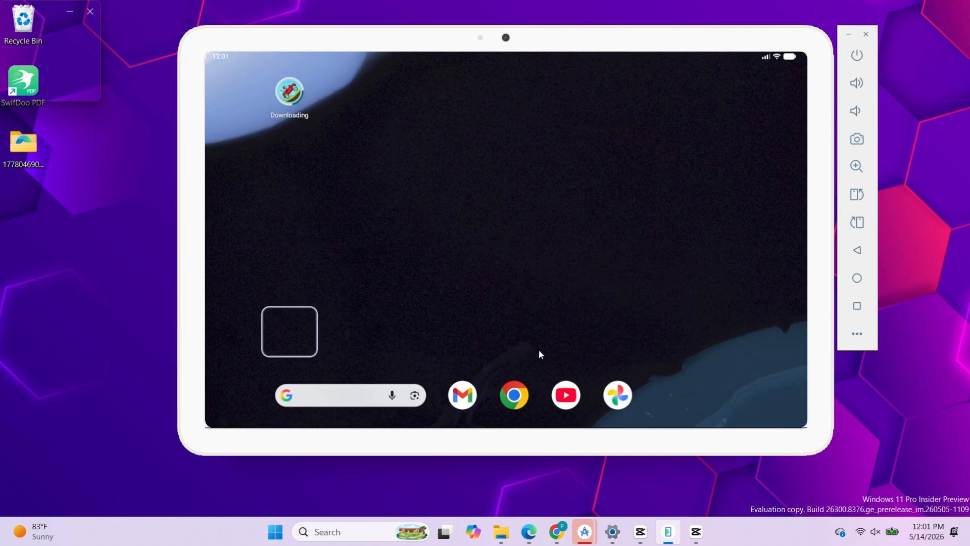
scroll(539, 355, down, 2)
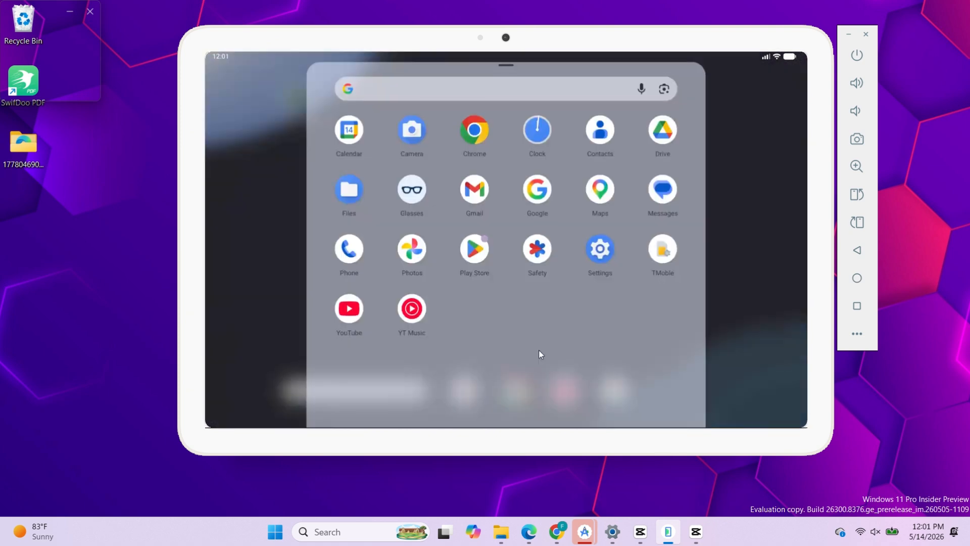
click(600, 255)
scroll(350, 326, up, 8)
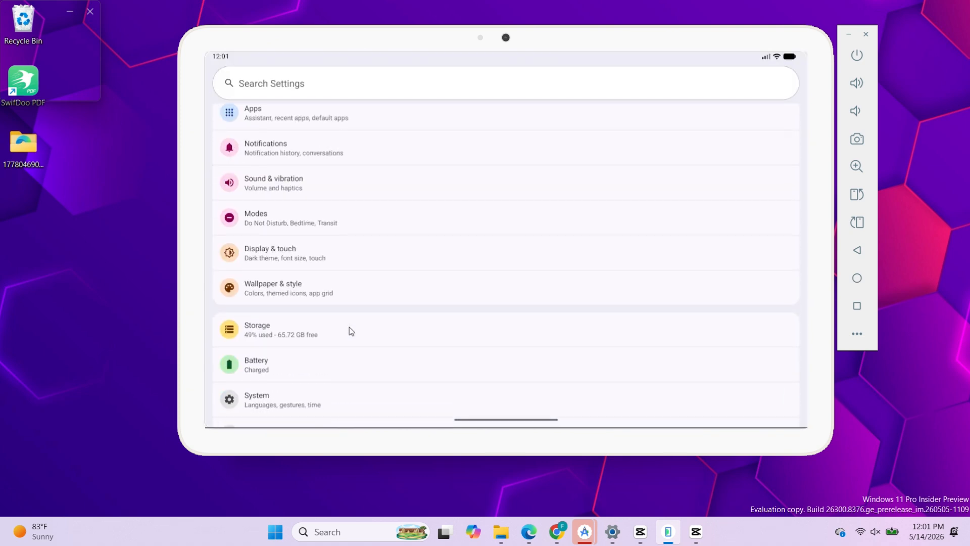
scroll(350, 327, down, 5)
click(332, 155)
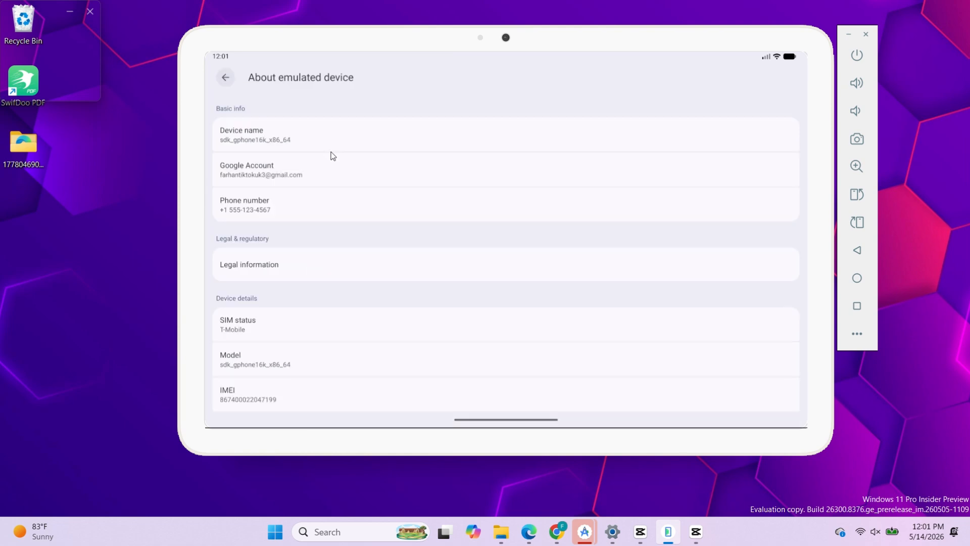
scroll(298, 290, down, 10)
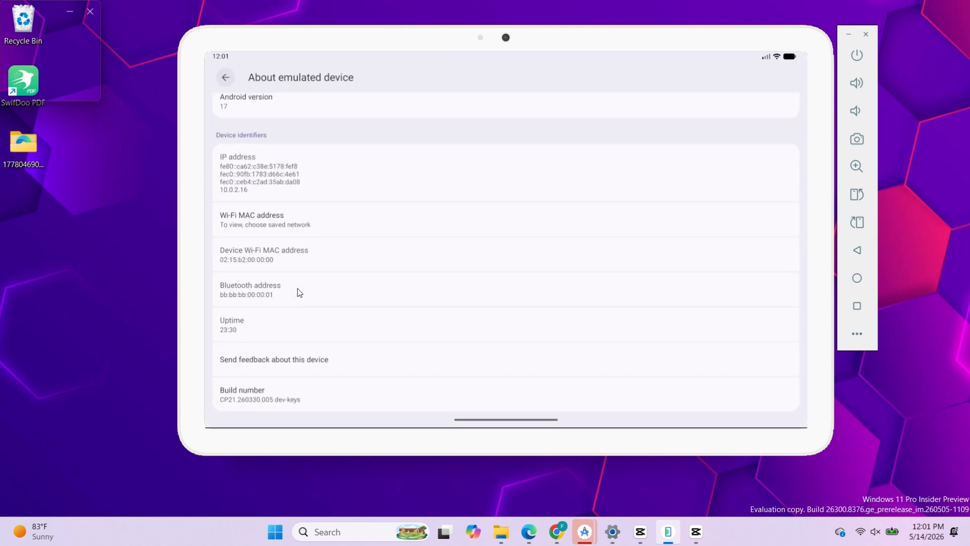
click(224, 79)
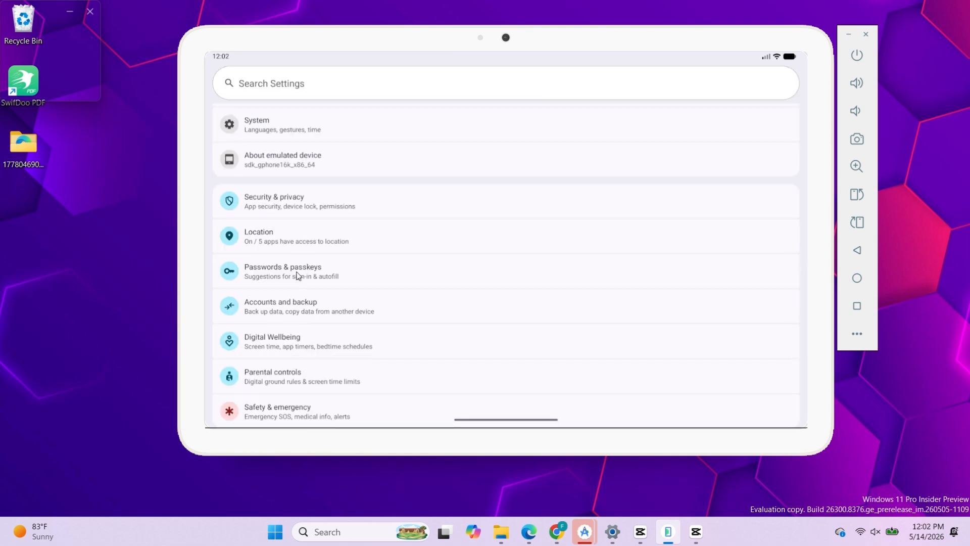
Step: Check the emulated device's storage usage in Settings, and return to the home screen
scroll(298, 276, up, 5)
scroll(294, 288, down, 3)
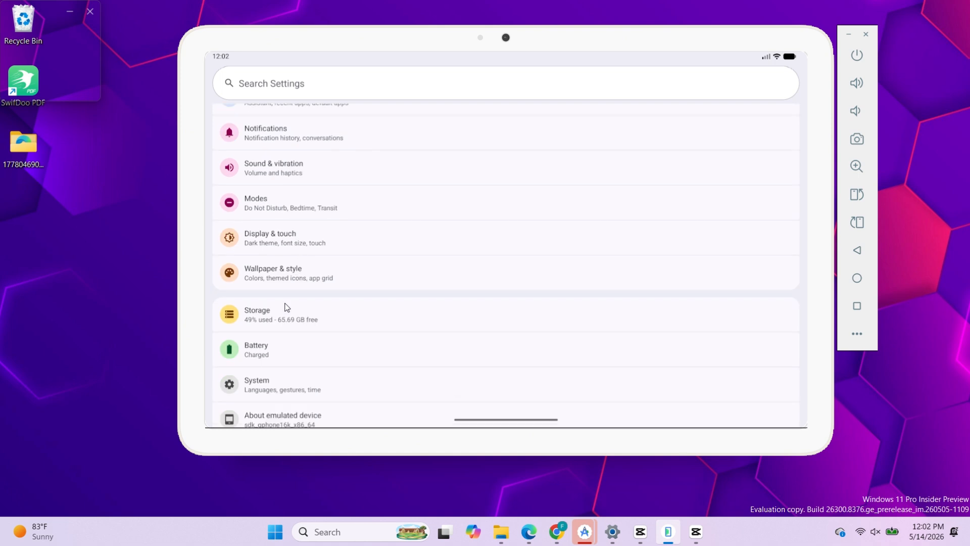
click(287, 309)
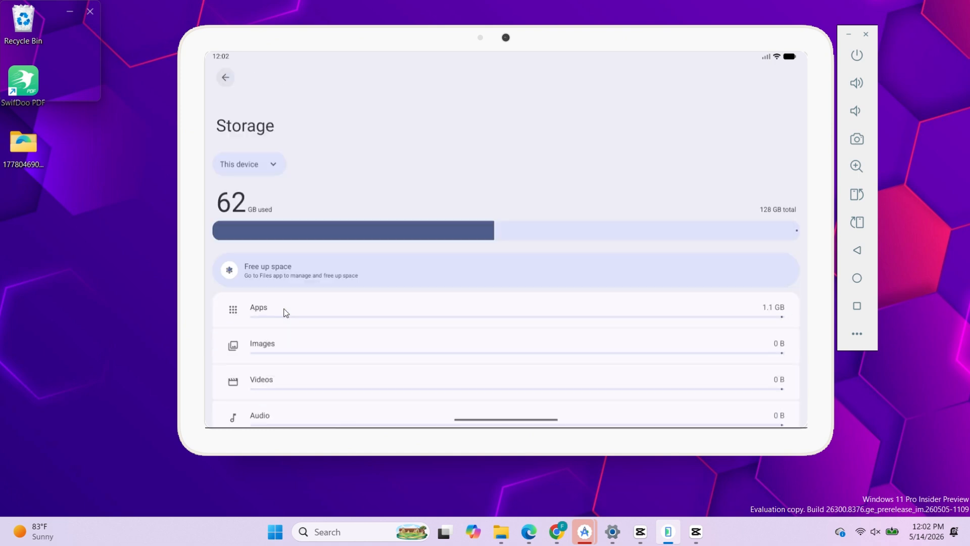
click(857, 278)
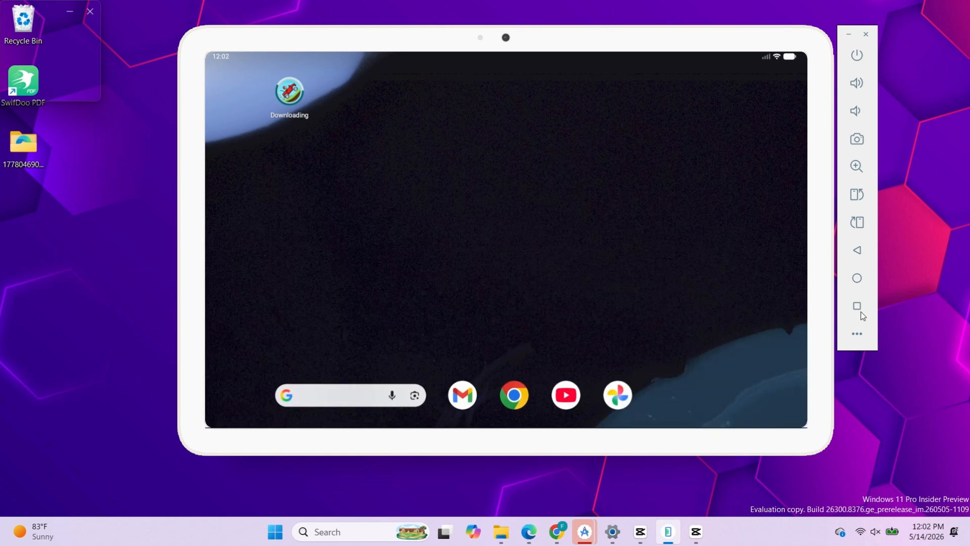
click(861, 312)
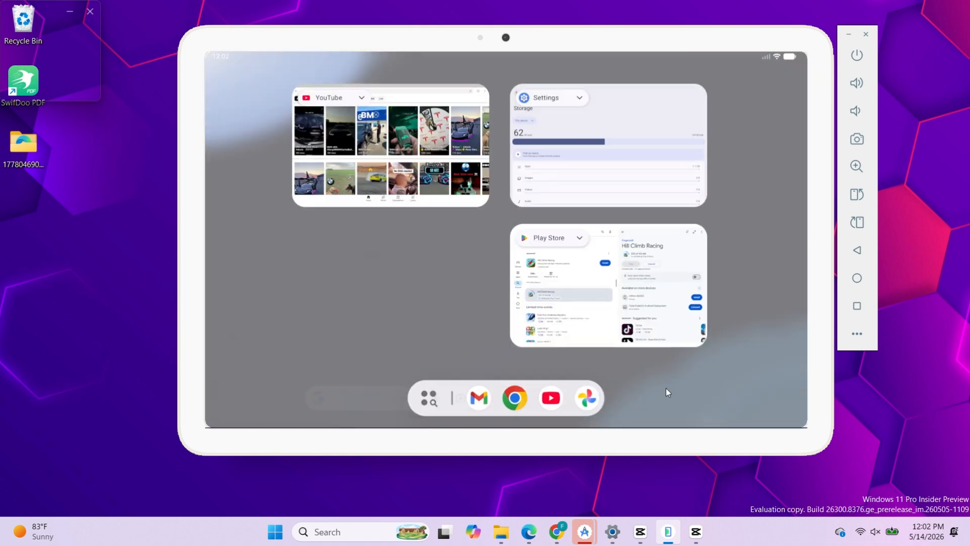
click(666, 388)
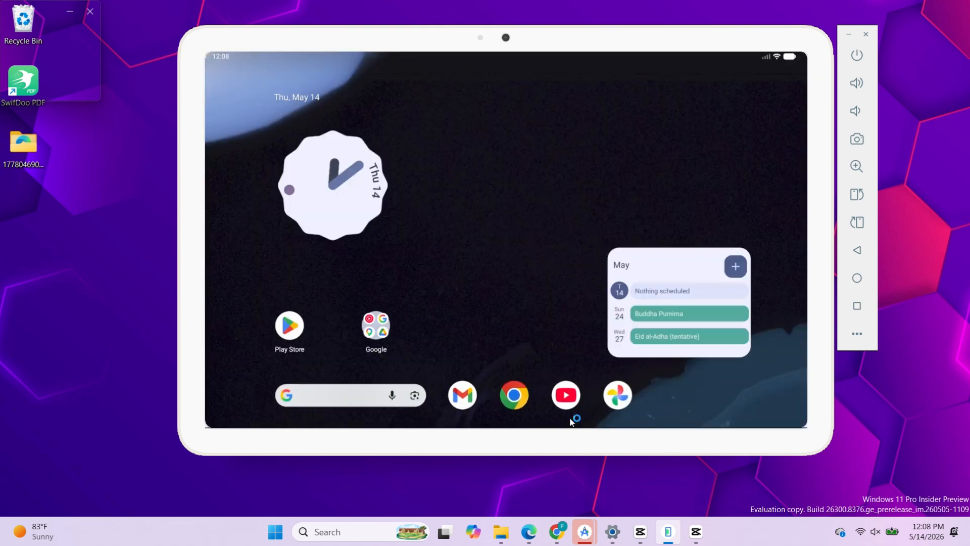
Step: Browse the YouTube home feed, and view the apps in the Google folder on the home screen
click(566, 401)
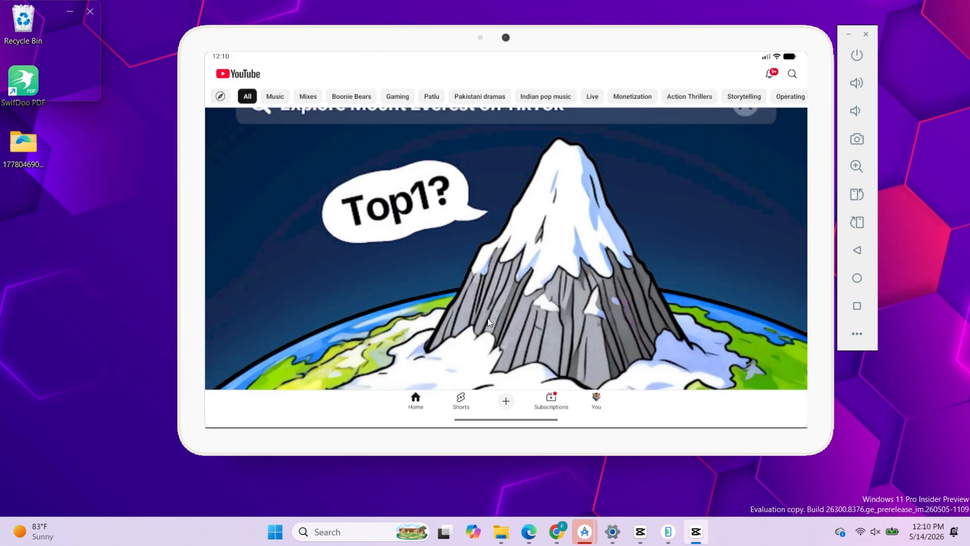
scroll(488, 318, down, 10)
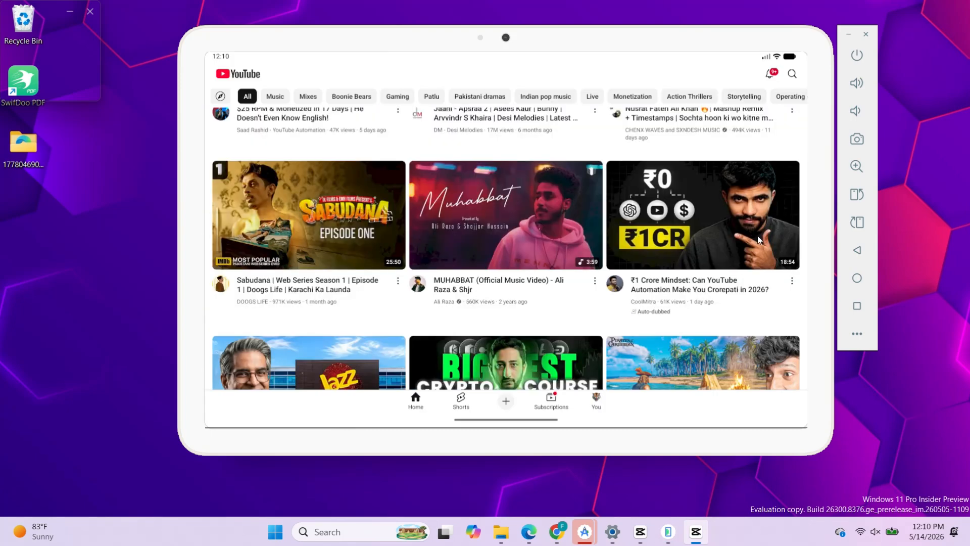
click(857, 278)
click(392, 333)
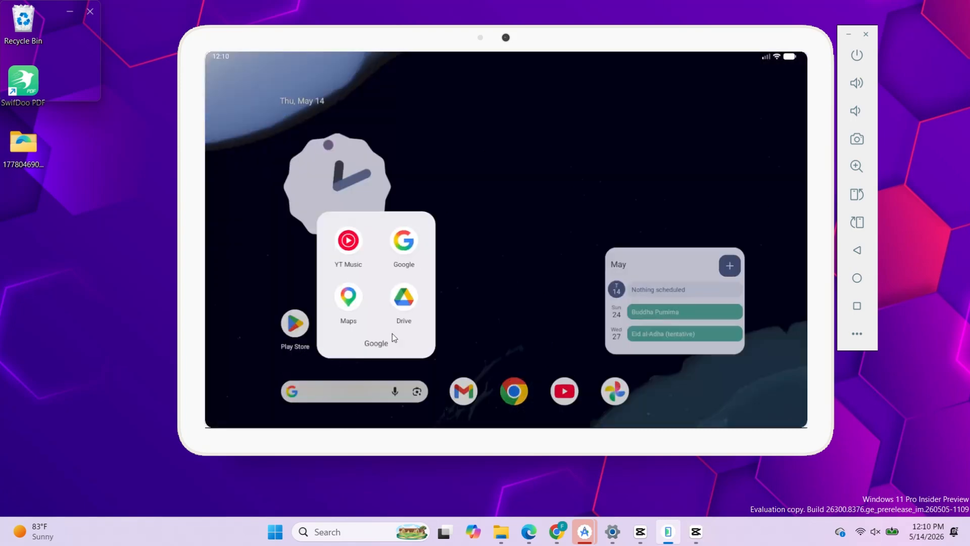
click(520, 319)
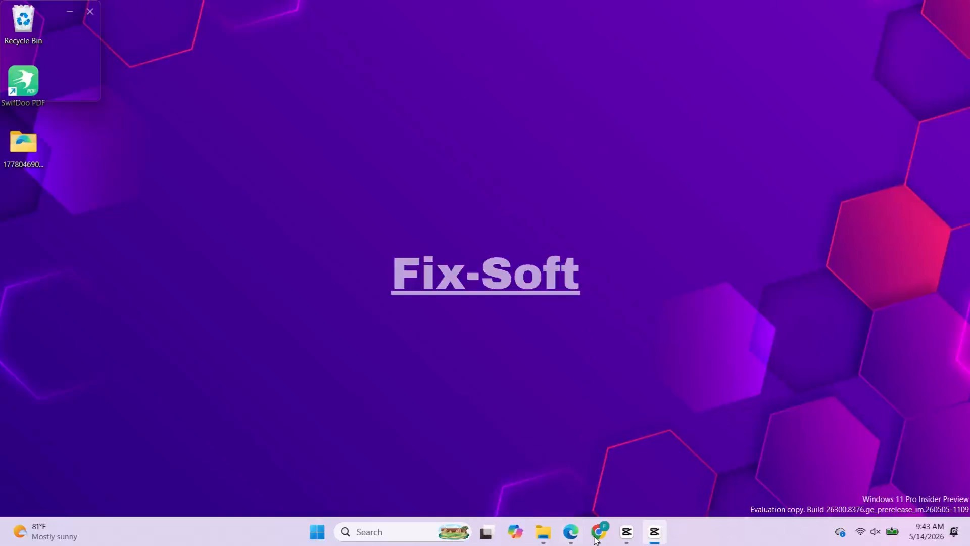
Step: Switch to Chrome, search Google for "android studio" and open the Download Android Studio & App Tools page
click(597, 536)
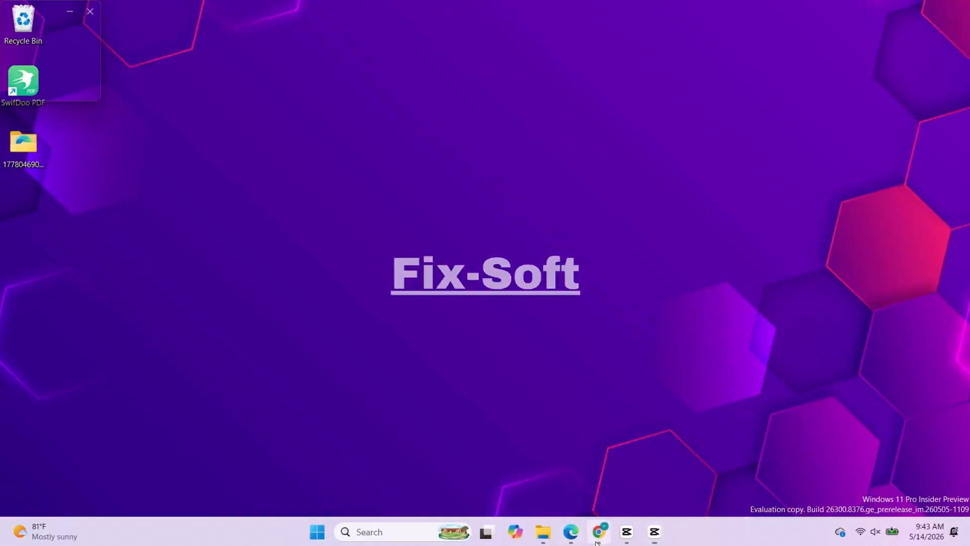
click(451, 247)
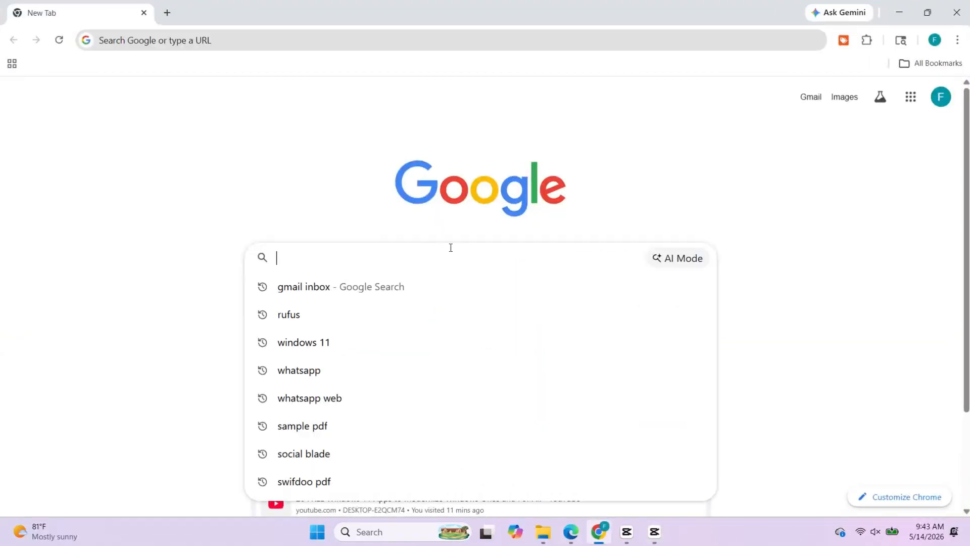
text(android s)
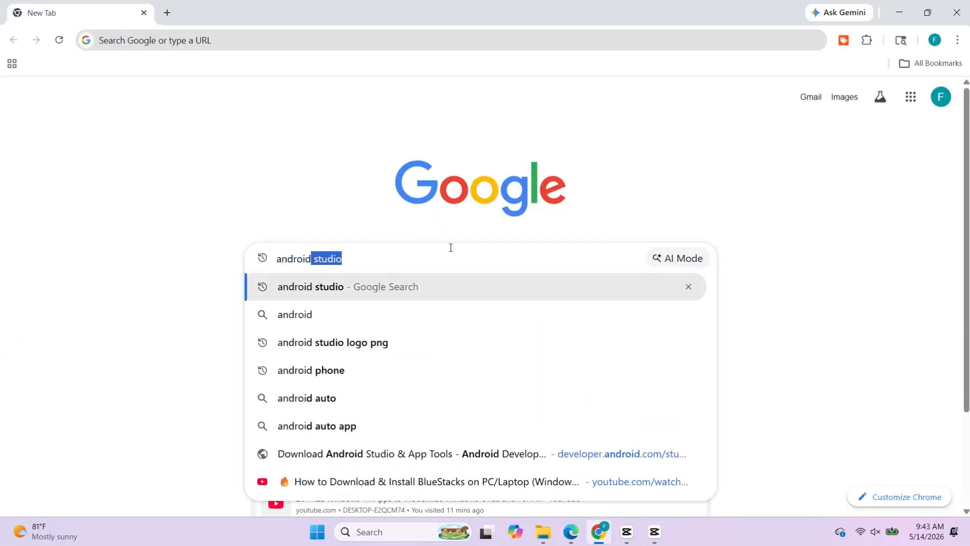
text(tudio)
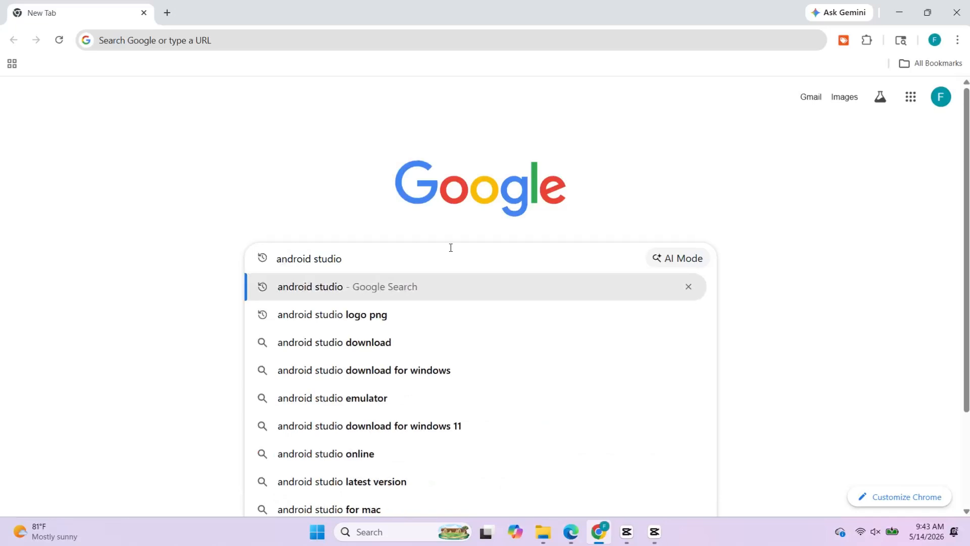
key(Return)
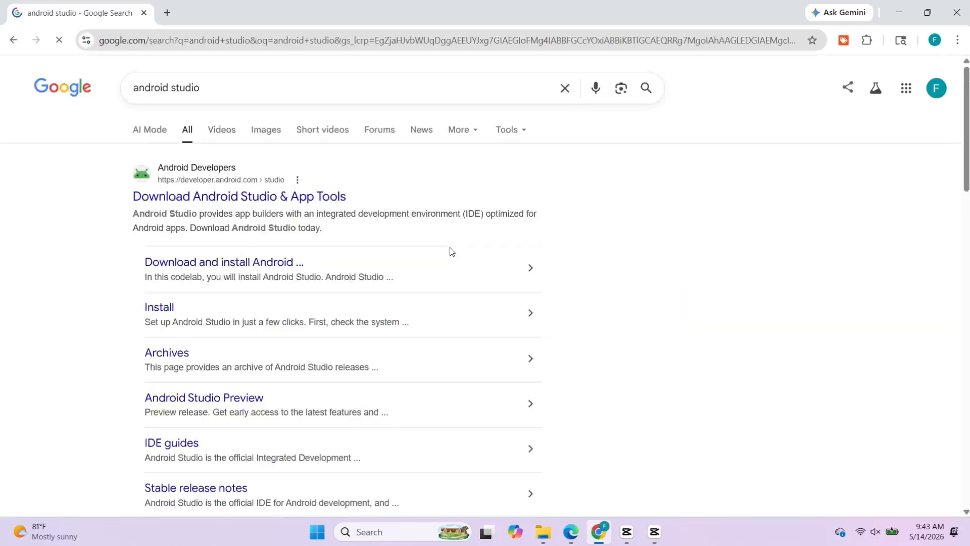
click(241, 200)
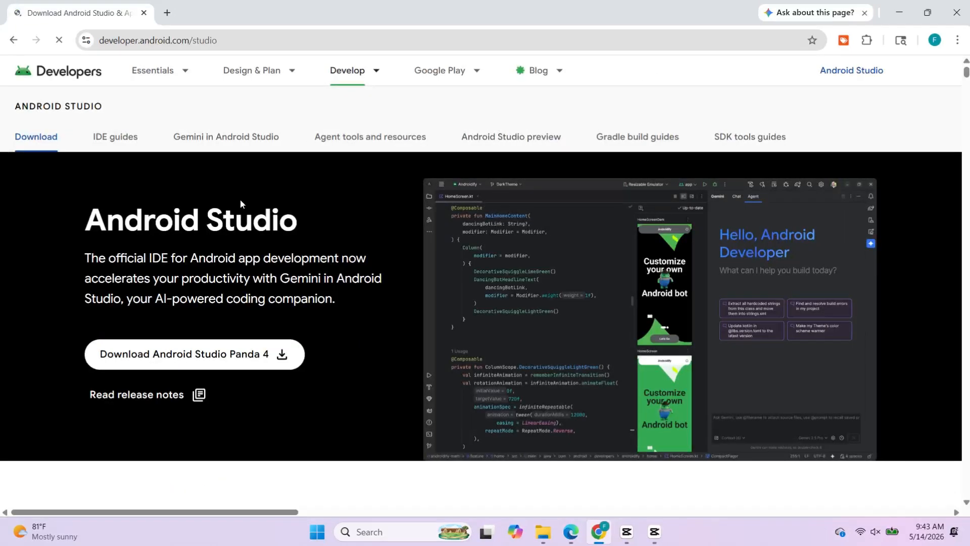
Step: Download Android Studio Panda 4 for Windows, agreeing to the licence terms
scroll(241, 200, down, 1)
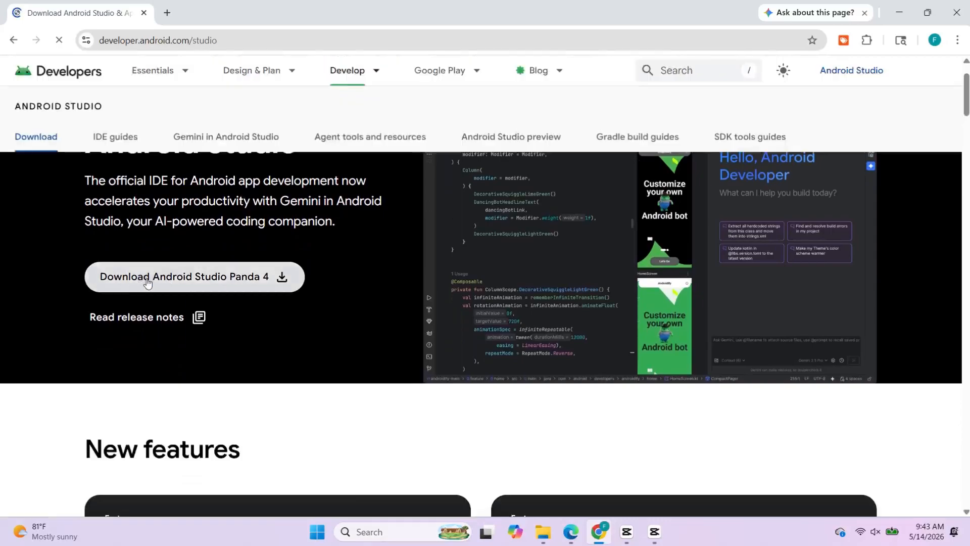
click(245, 281)
scroll(248, 277, down, 10)
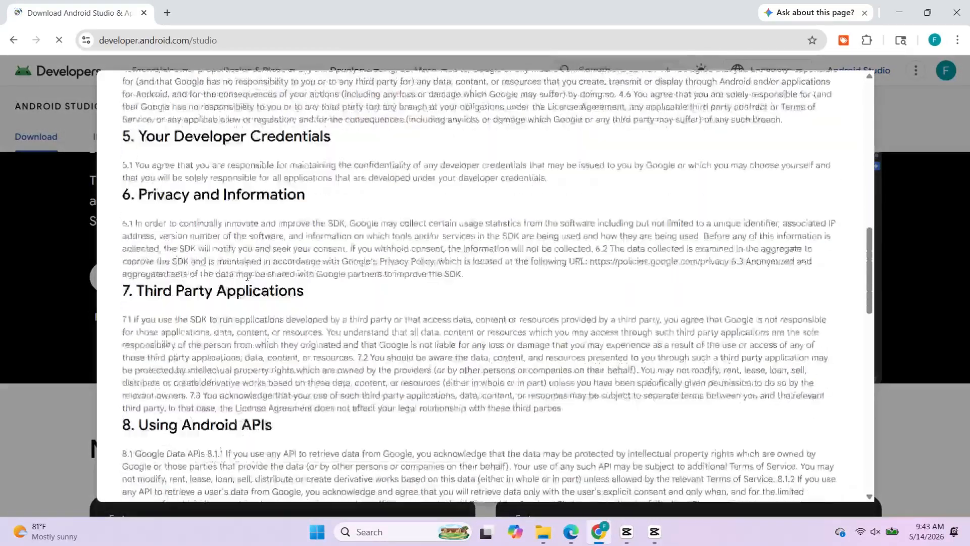
scroll(248, 277, down, 15)
click(128, 390)
click(190, 431)
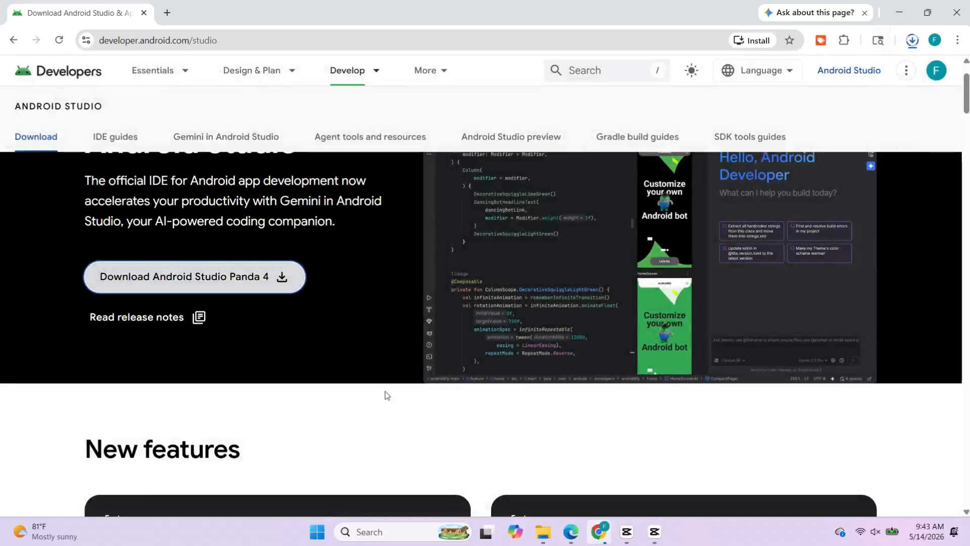
Step: Run the downloaded android-studio-panda4-patch1-windows.exe, allow it to make changes to the device, and minimize the browser
click(913, 41)
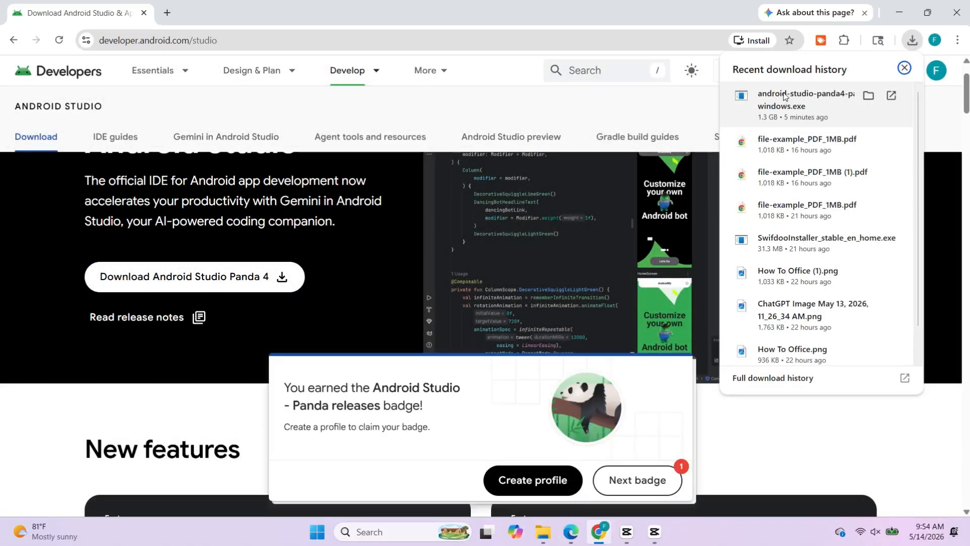
right_click(784, 96)
click(815, 108)
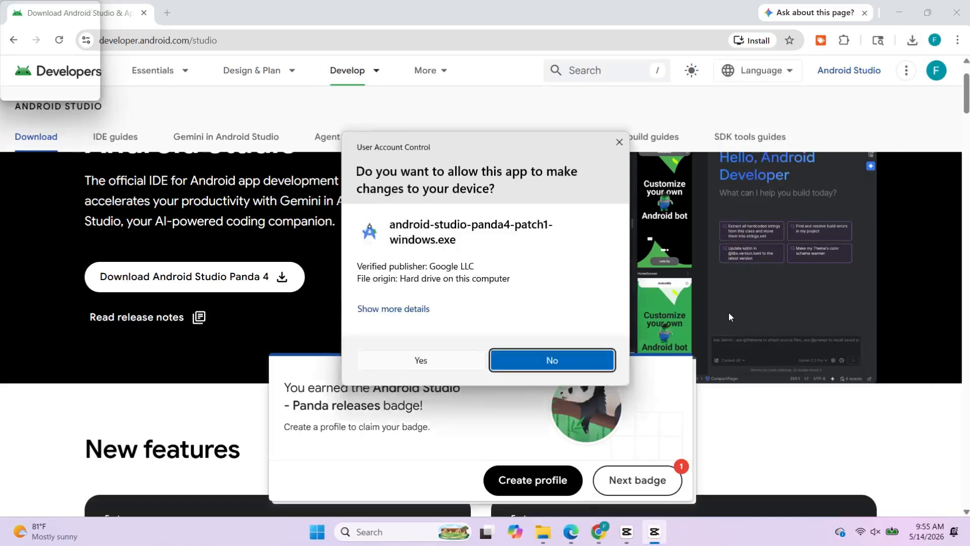
click(419, 353)
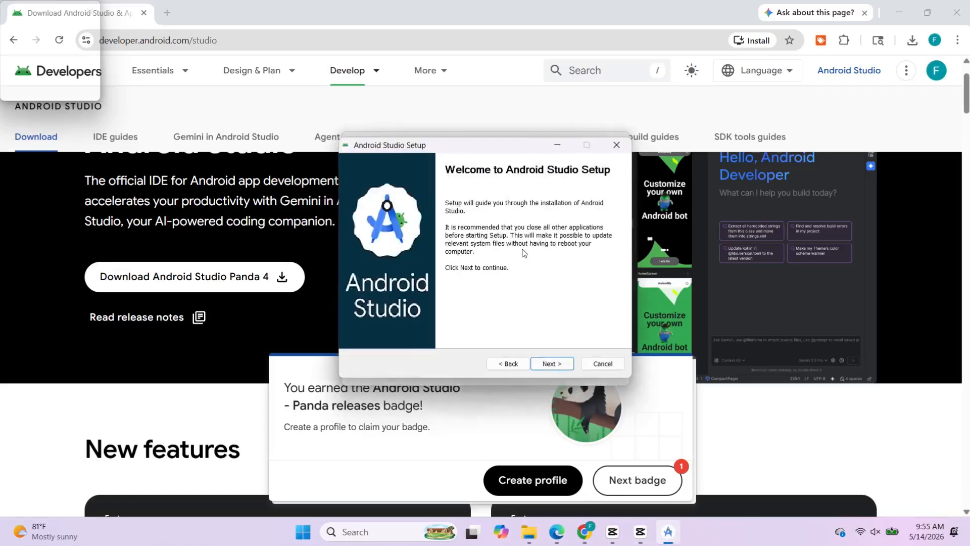
click(892, 5)
click(893, 5)
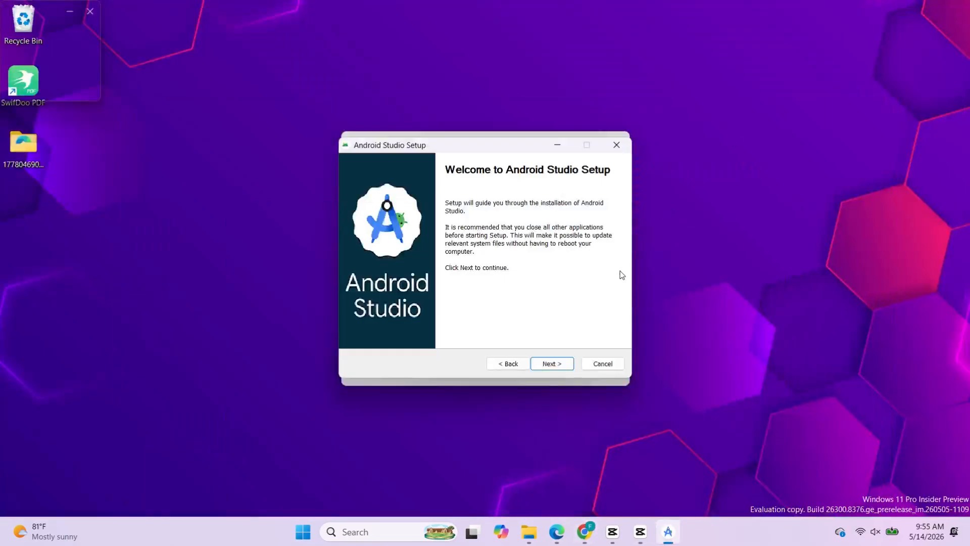
Step: Install Android Studio with the default components, location C:\Program Files\Android\Android Studio and Start Menu folder Android Studio
click(560, 367)
click(558, 367)
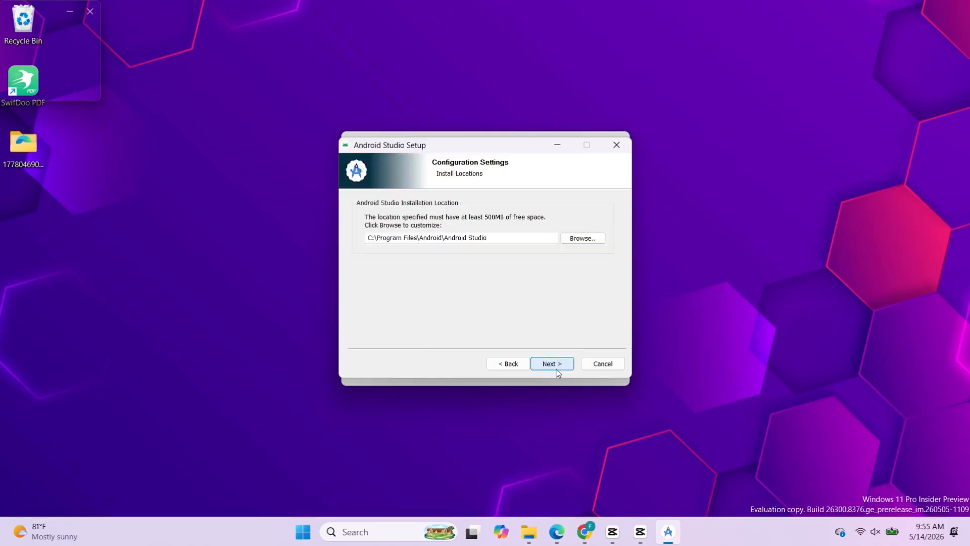
click(540, 364)
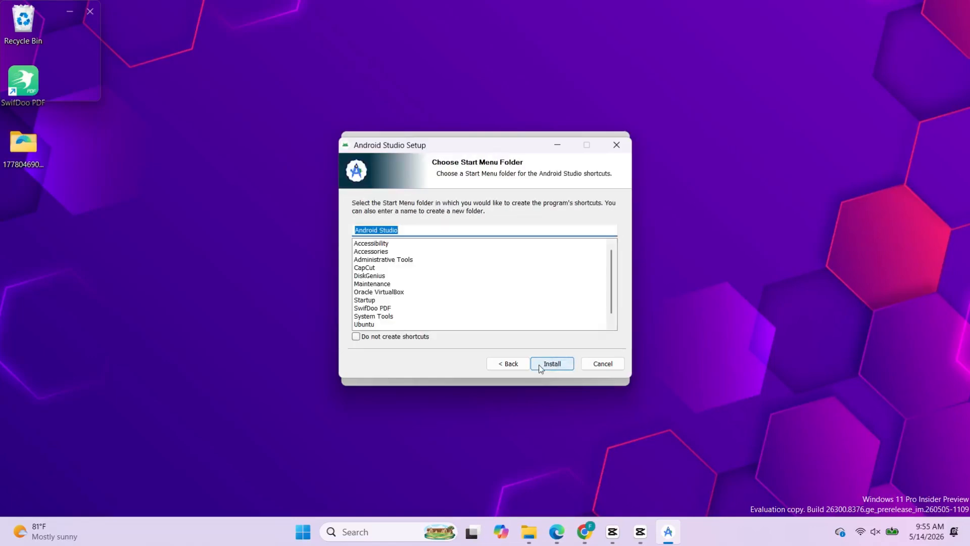
click(558, 365)
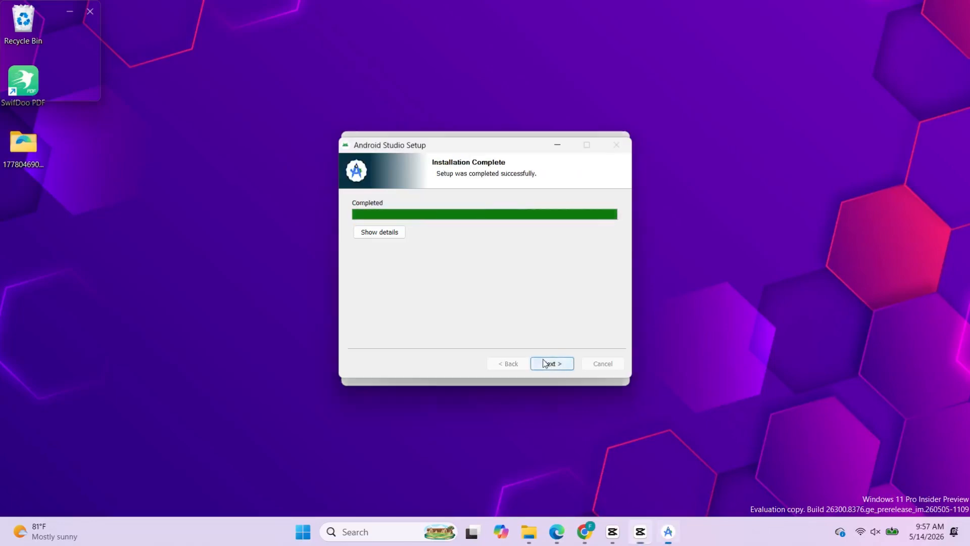
Step: Finish the installer with Start Android Studio enabled, and decline to send usage statistics to Google
click(553, 363)
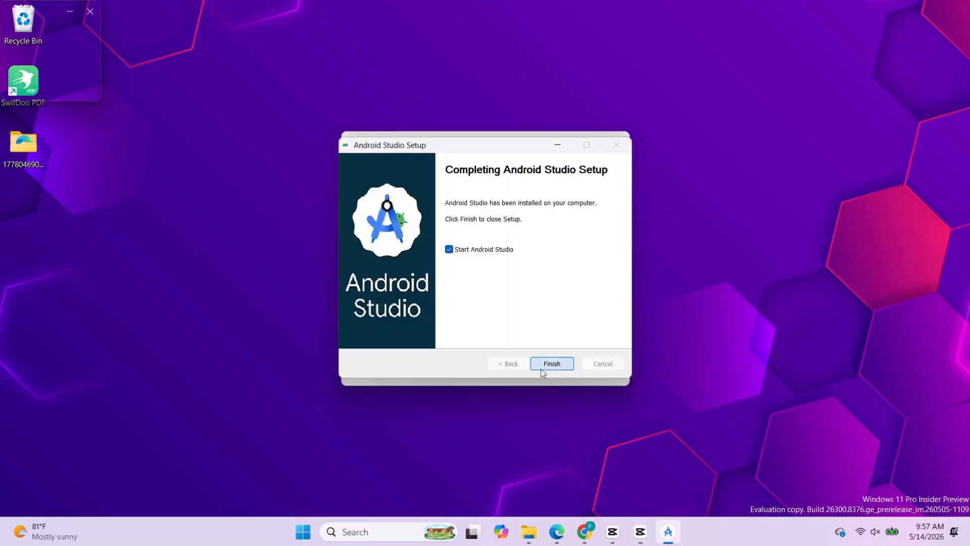
click(543, 368)
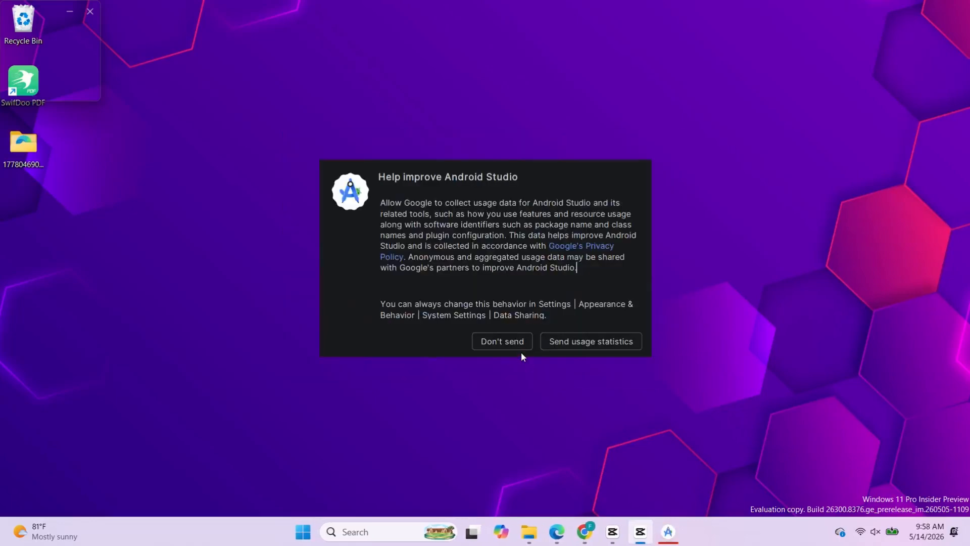
click(513, 343)
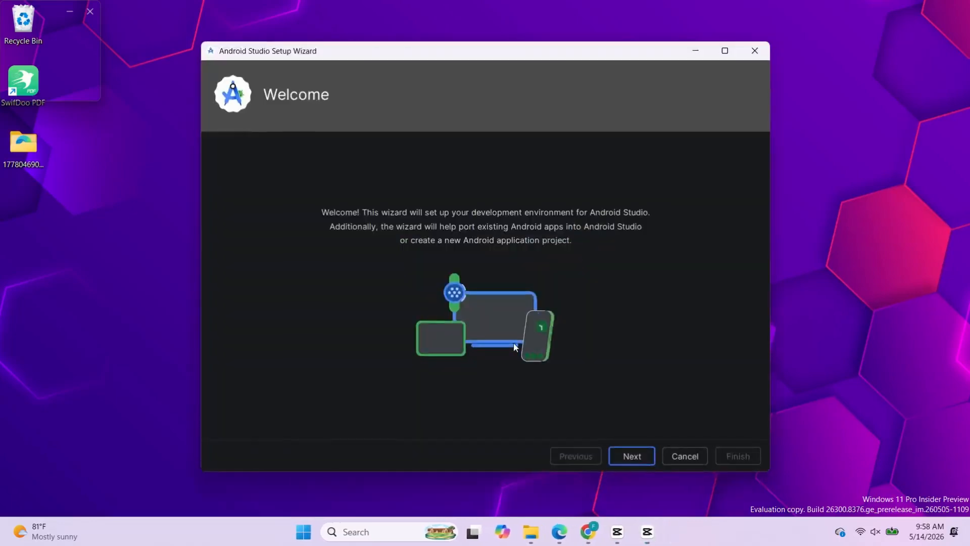
Step: Complete the Android Studio setup wizard with the Standard settings, accepting the android-sdk-license and downloading the listed SDK components
click(626, 456)
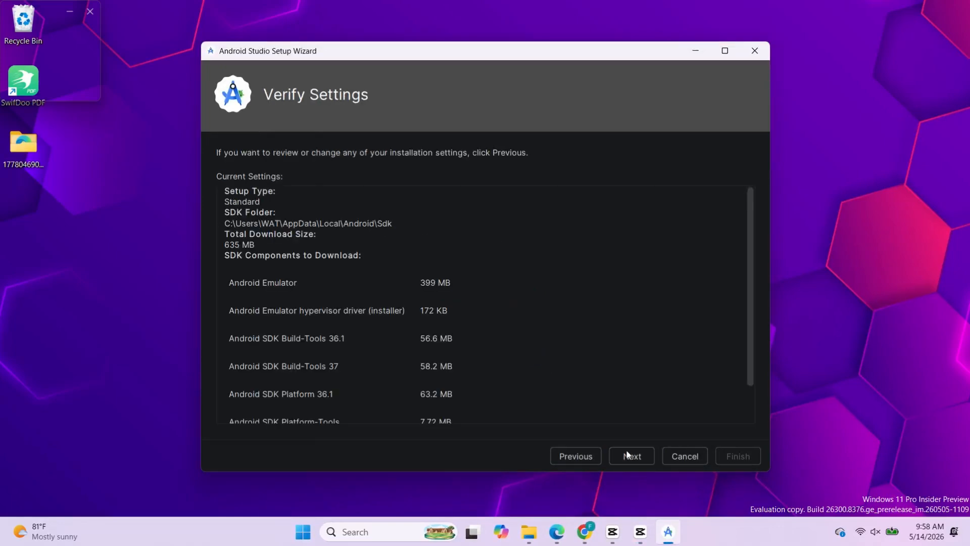
scroll(504, 414, down, 3)
scroll(508, 418, up, 3)
click(632, 455)
click(513, 413)
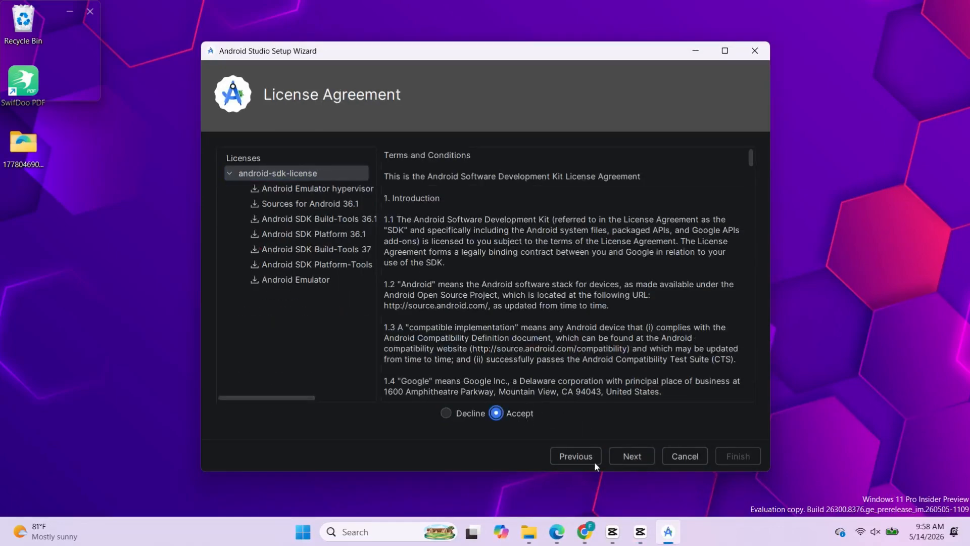
click(631, 456)
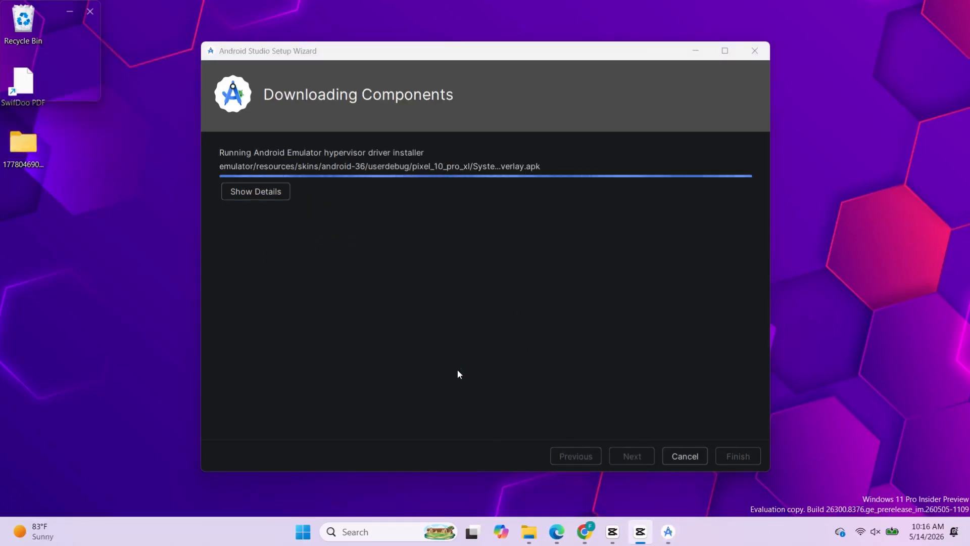
scroll(612, 407, up, 6)
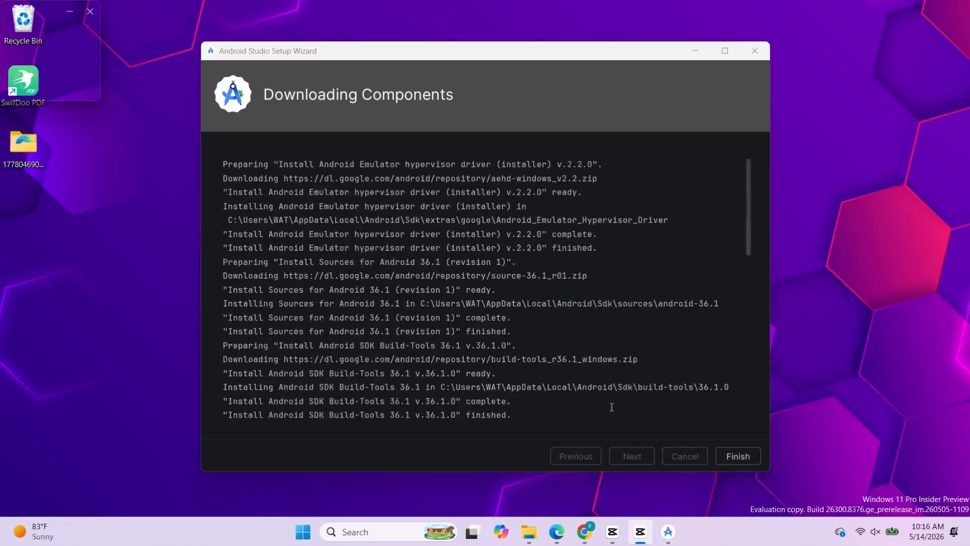
click(738, 457)
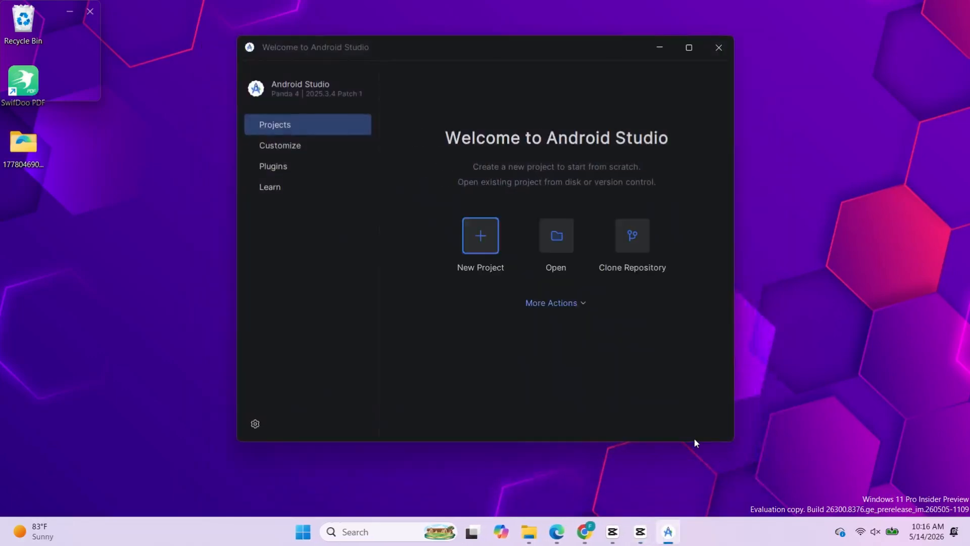
Step: Start creating a virtual device in the Virtual Device Manager, using the Pixel Tablet profile from the Tablet form factor
click(562, 304)
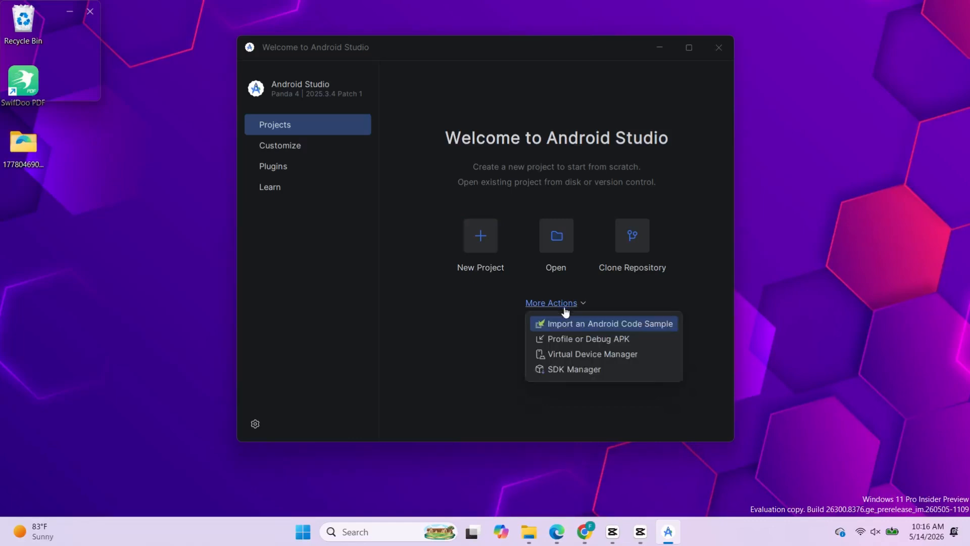
click(584, 353)
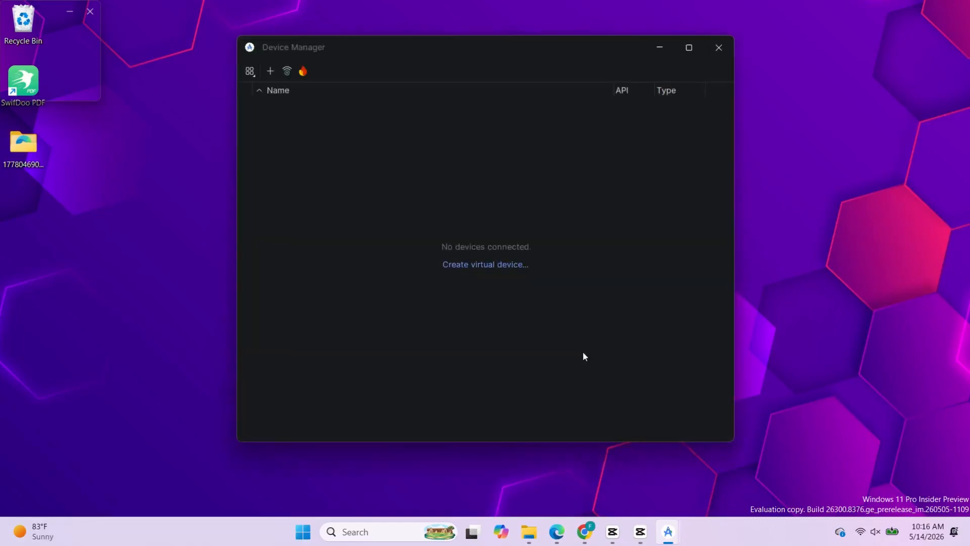
click(486, 265)
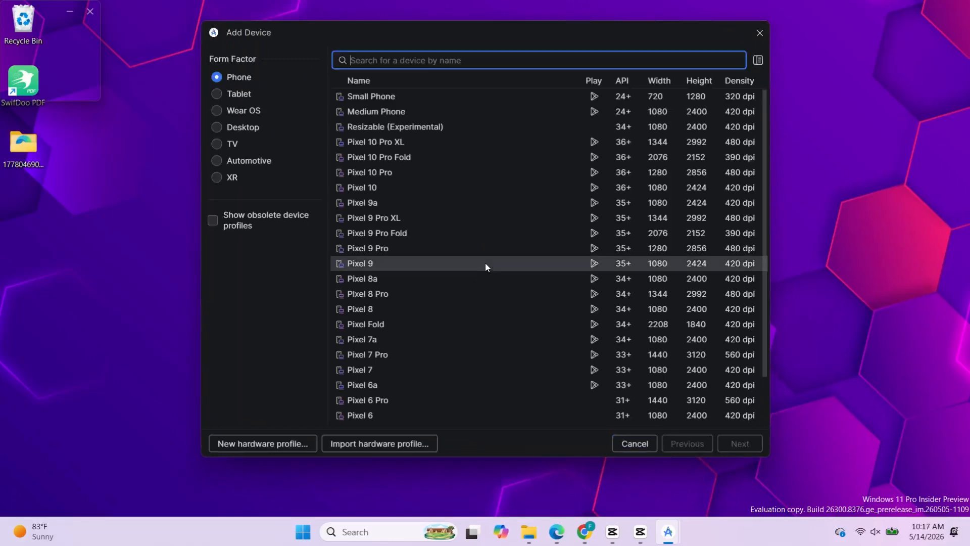
scroll(485, 266, down, 2)
scroll(485, 267, up, 2)
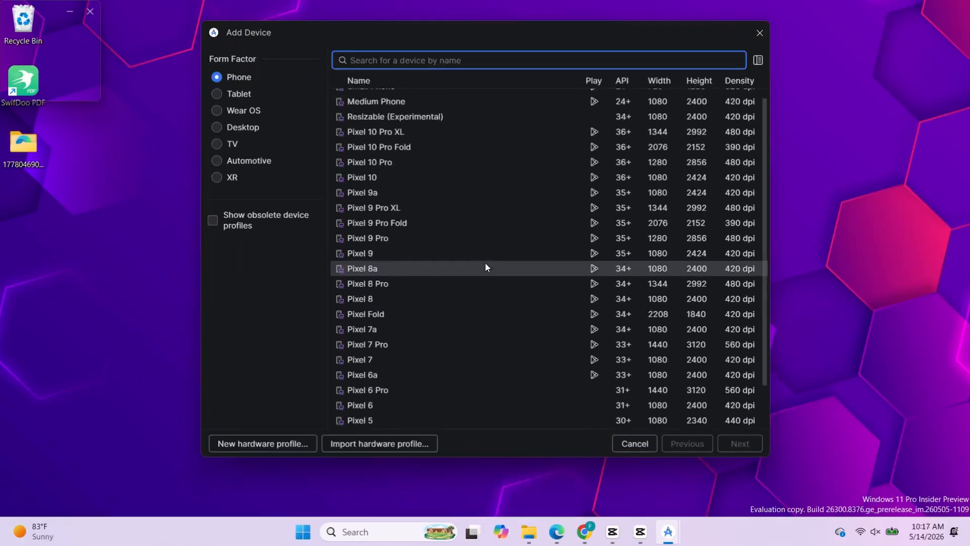
scroll(486, 267, up, 1)
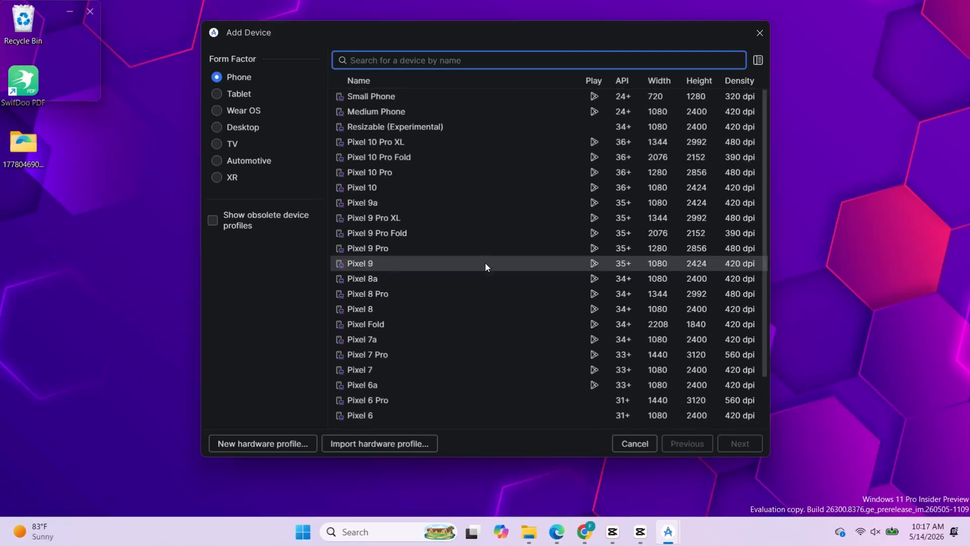
click(236, 95)
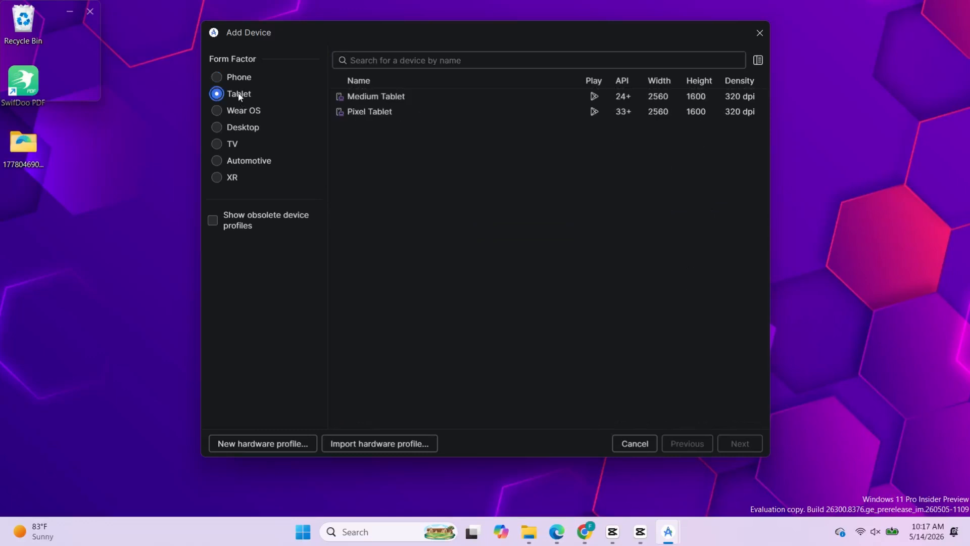
click(415, 115)
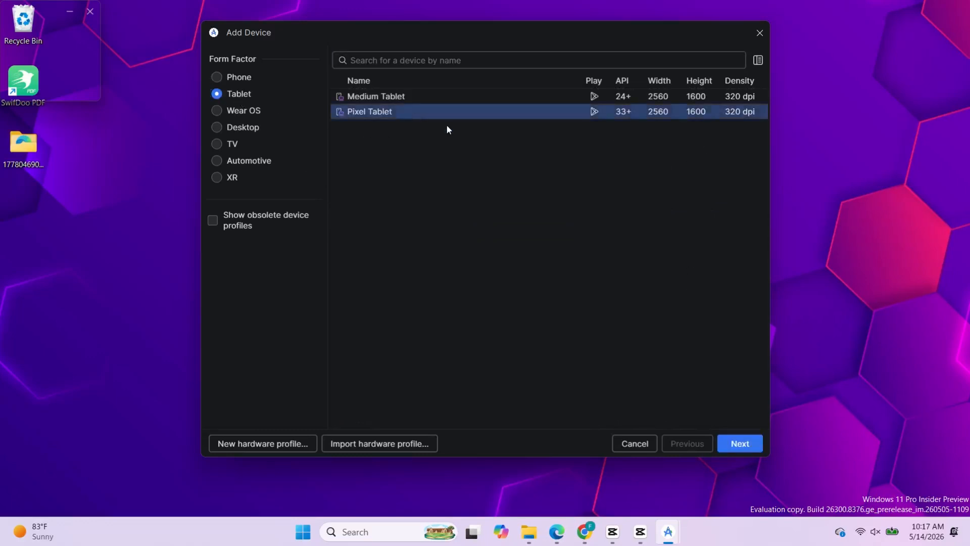
click(741, 438)
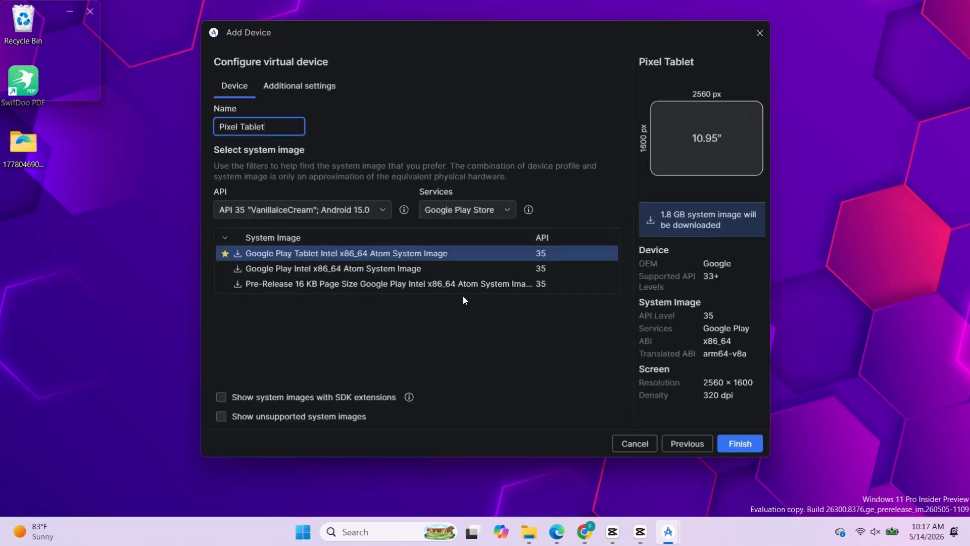
Step: Choose API 37.0 "CinnamonBun"; Android 17.0 with Google Play Store services, and download its Pre-Release 16 KB Page Size Google Play system image
click(368, 211)
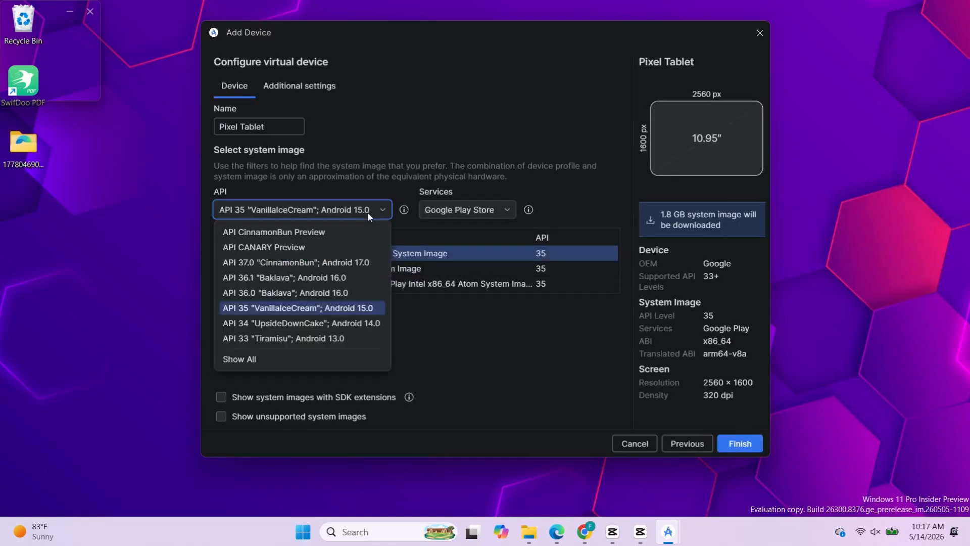
click(351, 262)
click(445, 205)
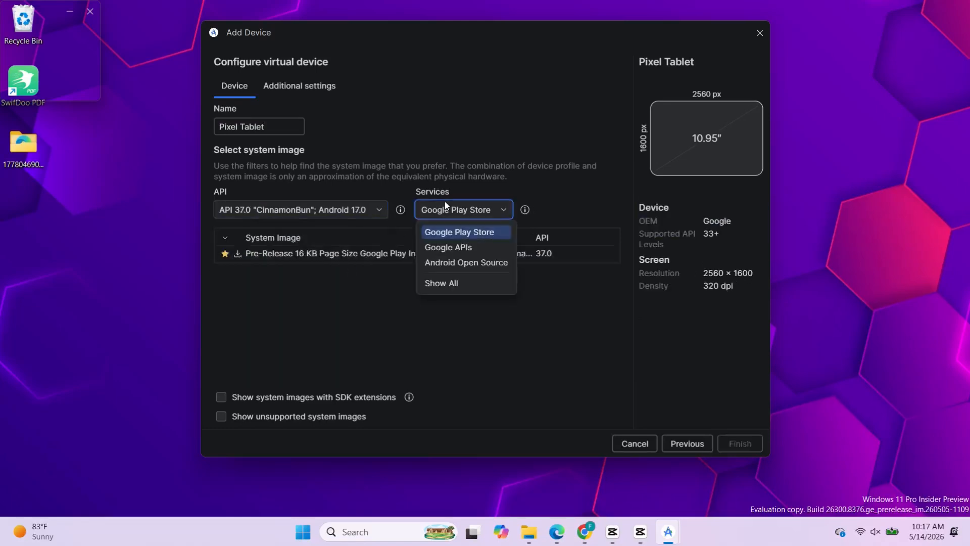
click(444, 204)
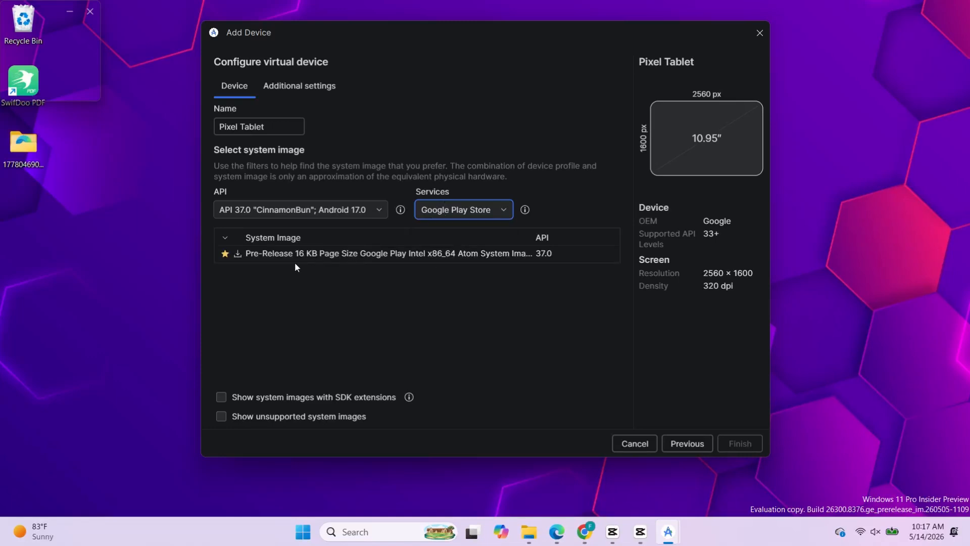
click(235, 254)
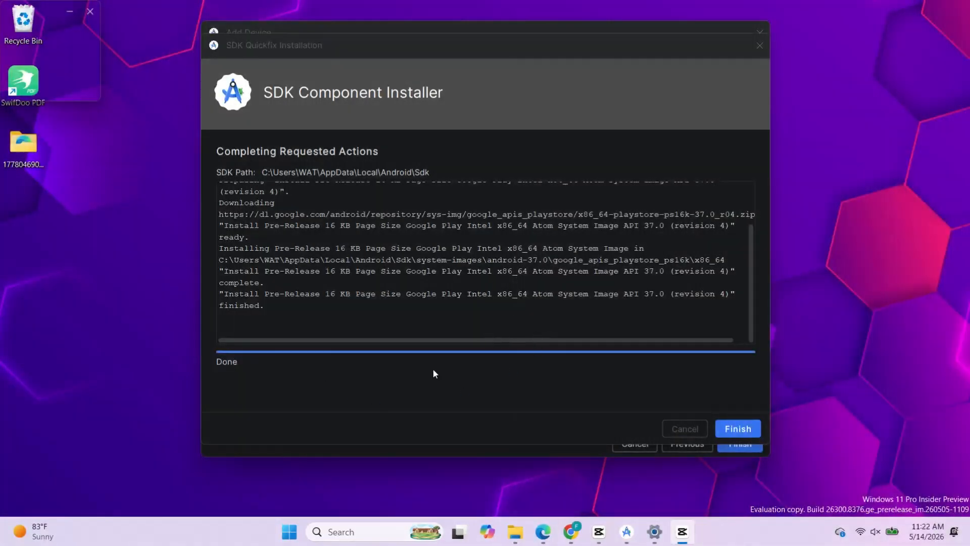
click(741, 431)
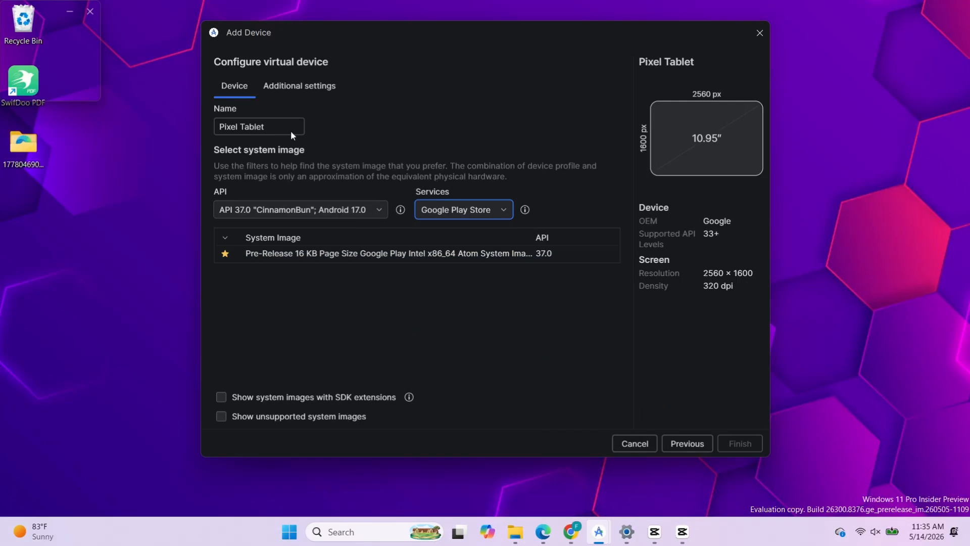
Step: Set the virtual tablet's internal storage to 64 GB in the additional settings
click(295, 87)
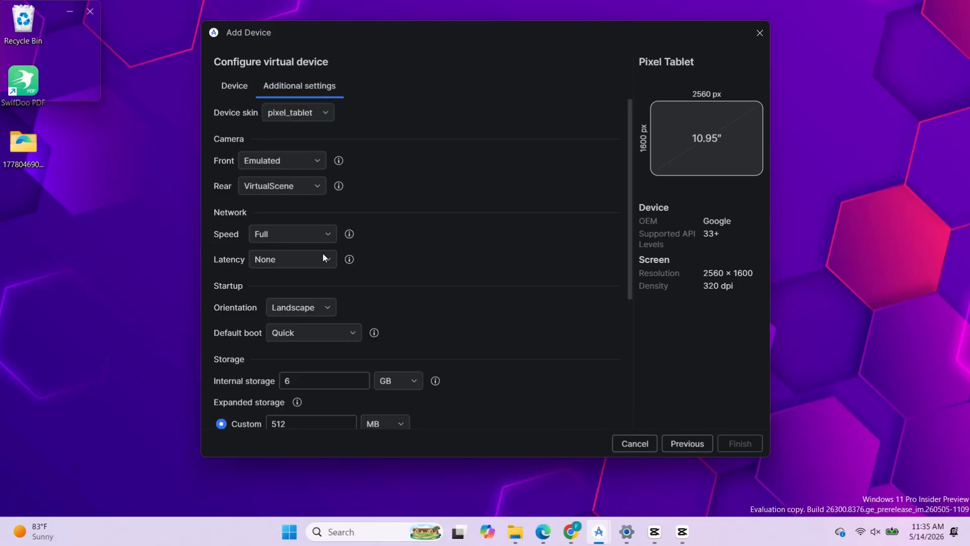
scroll(323, 252, down, 5)
click(311, 243)
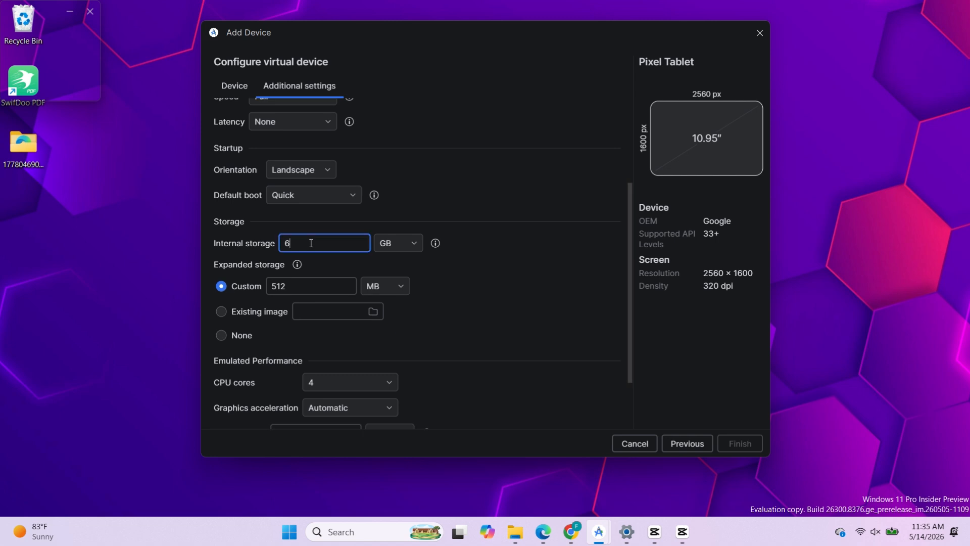
key(BackSpace)
text(64)
Step: Keep 4 CPU cores and automatic graphics acceleration, and set the virtual tablet's RAM to 4 GB
scroll(337, 337, down, 3)
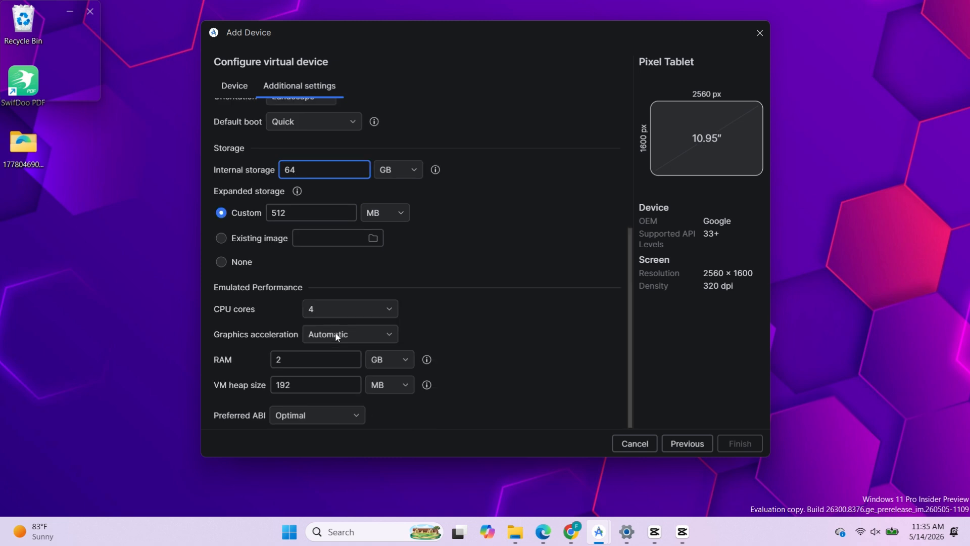
click(337, 335)
click(309, 312)
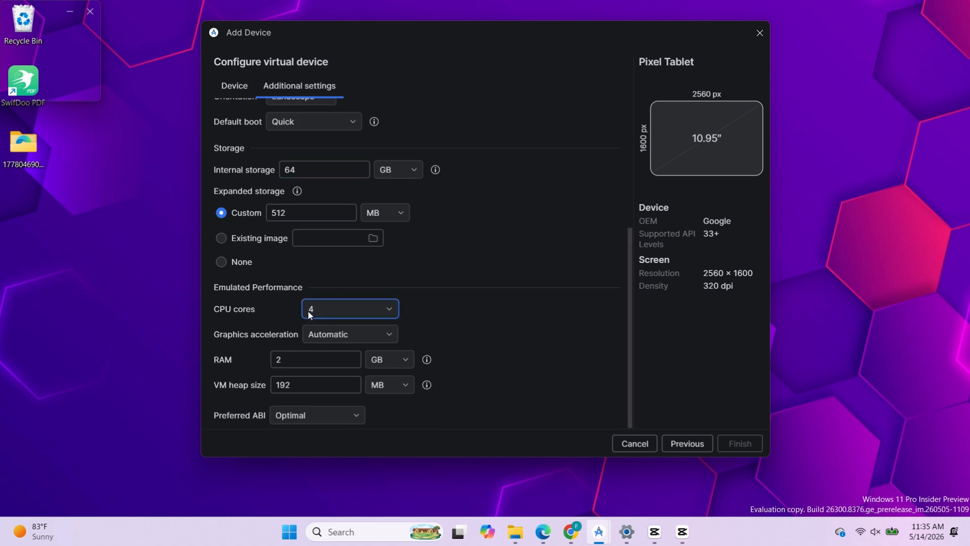
click(336, 383)
click(303, 360)
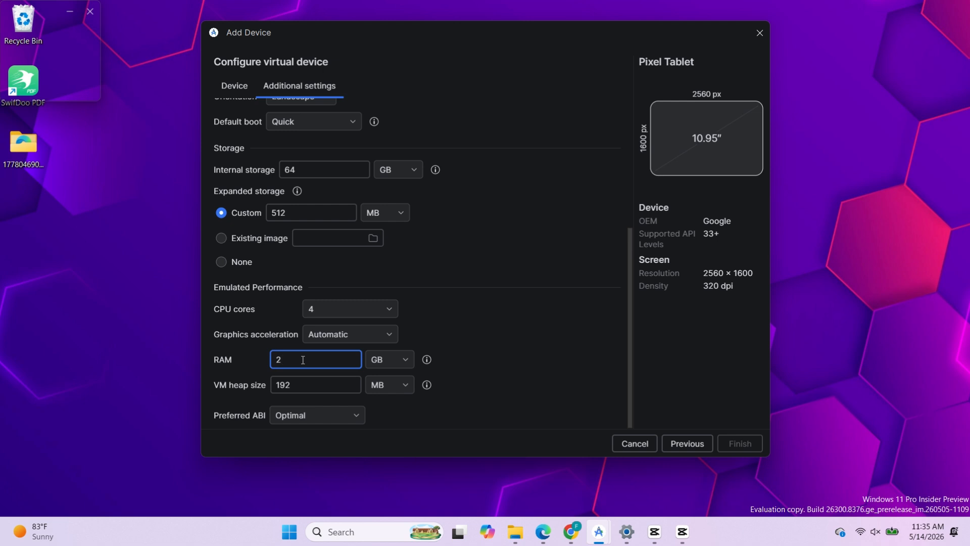
key(BackSpace)
text(4)
scroll(303, 359, up, 5)
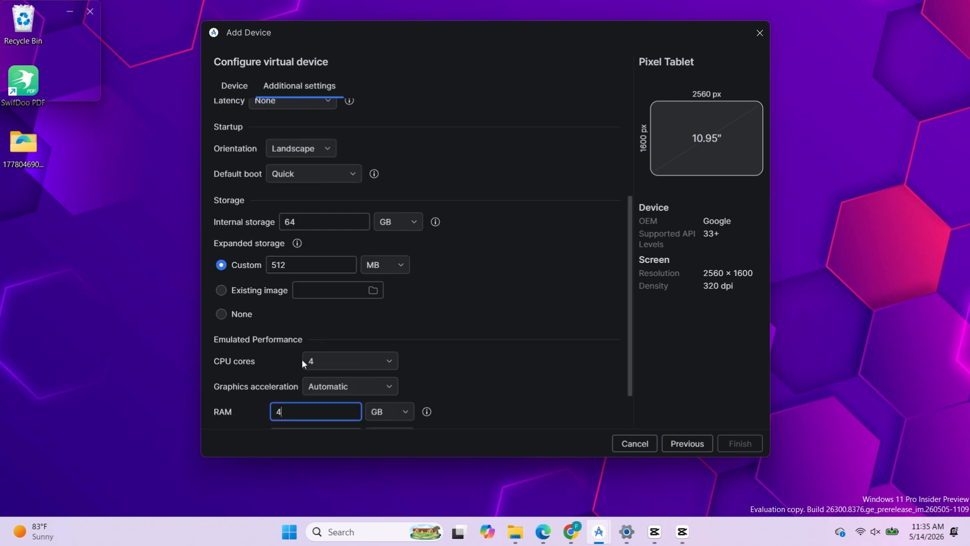
Step: Select the downloaded API 37.0 Google Play system image and finish creating the Pixel Tablet virtual device
click(241, 90)
click(398, 255)
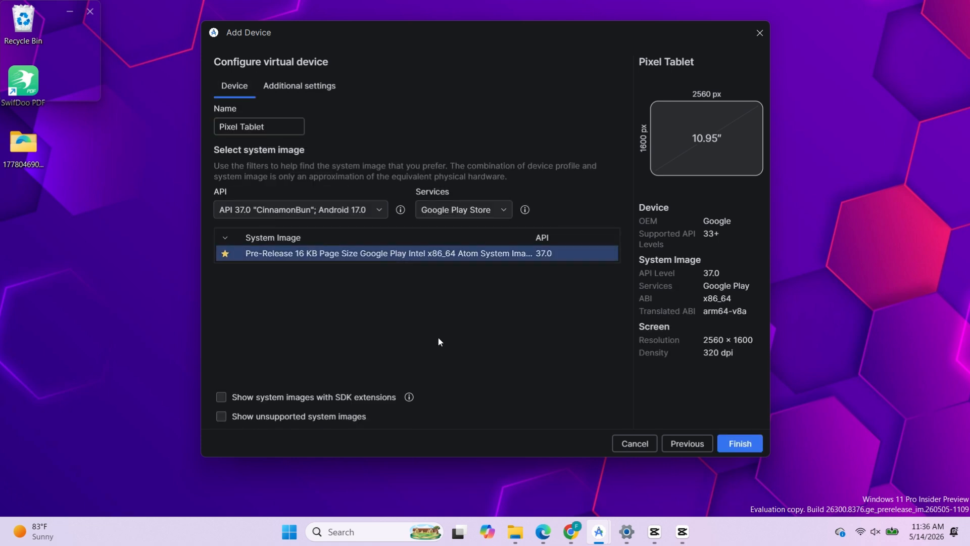
click(744, 444)
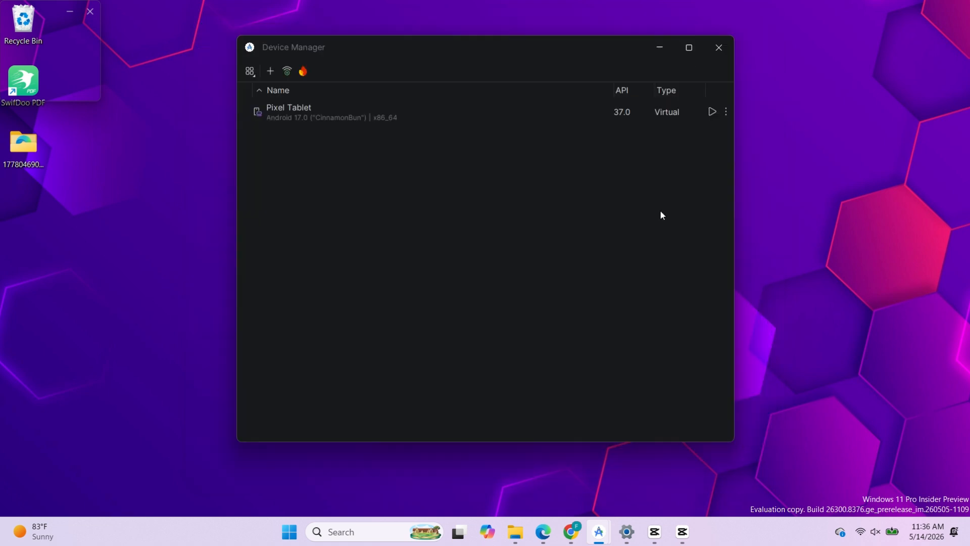
Step: Launch the Pixel Tablet virtual device, and resize and move its emulator window so the whole tablet fits on the desktop
click(711, 112)
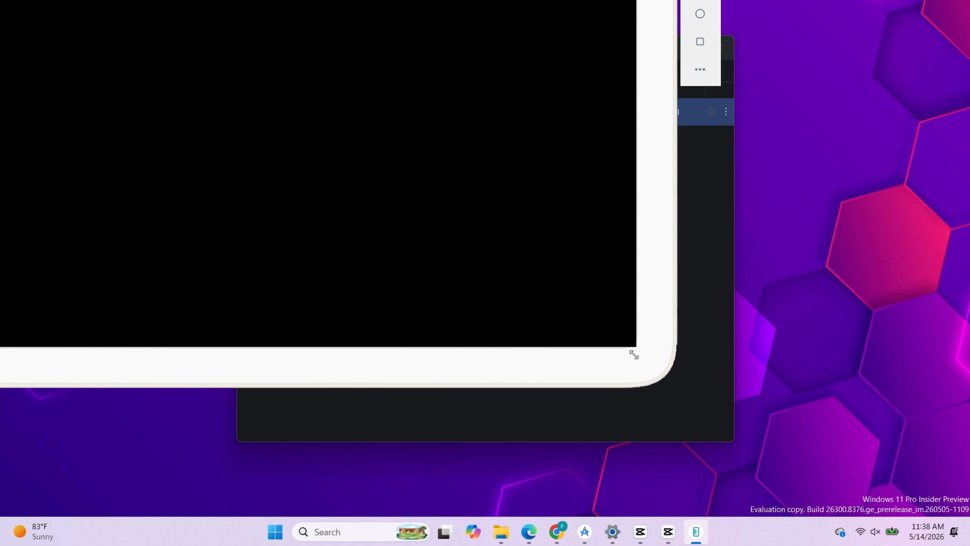
drag(634, 355, 676, 427)
drag(822, 471, 822, 470)
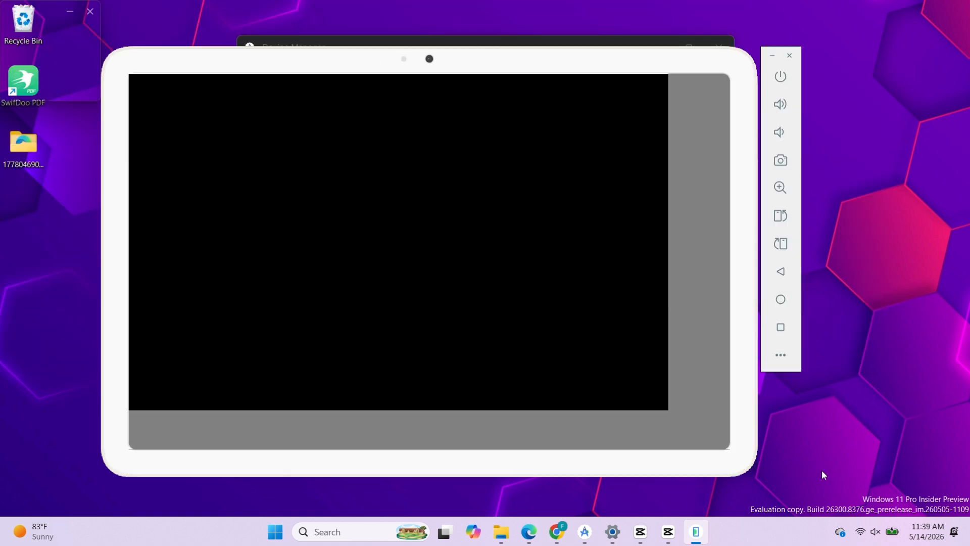
drag(607, 460, 682, 441)
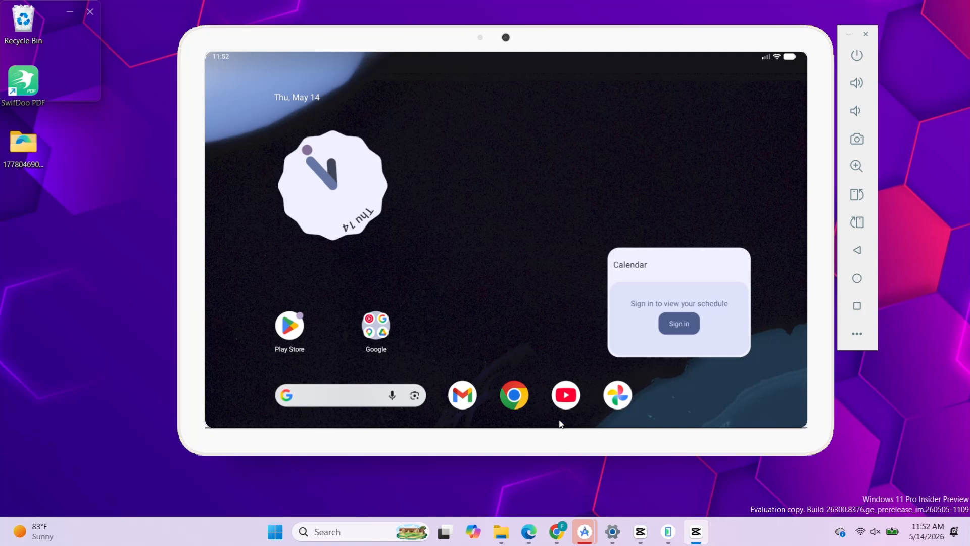
Step: Open the Play Store on the emulated tablet, start signing in, and submit the Google account's e-mail address
click(296, 332)
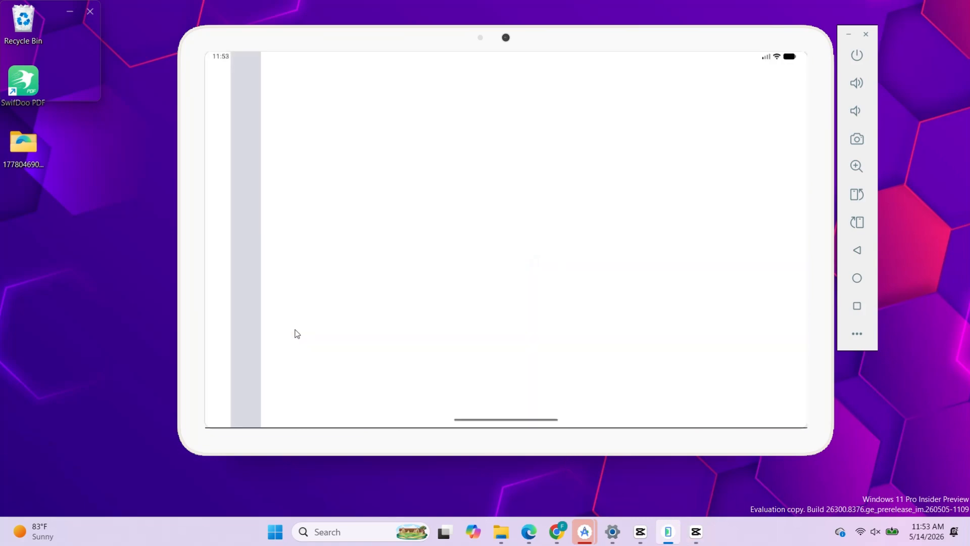
click(495, 296)
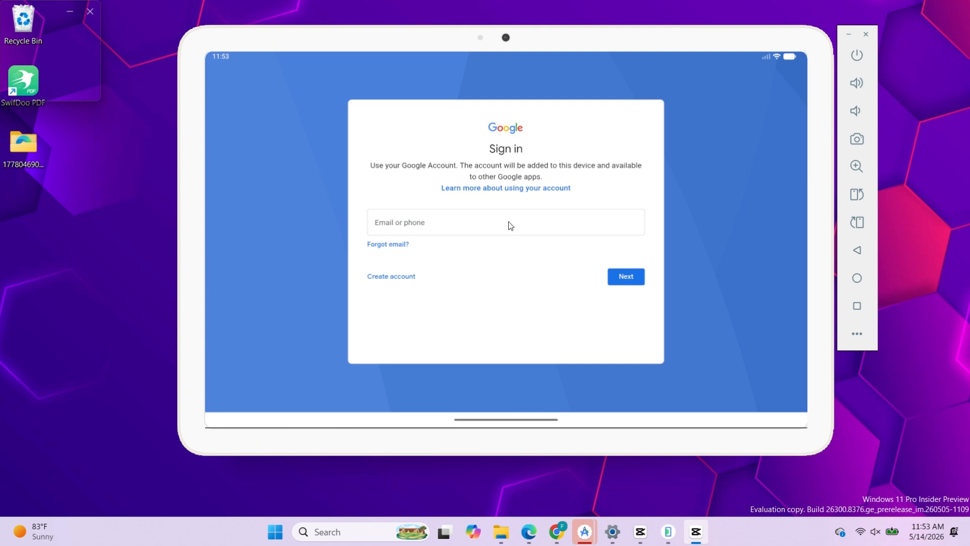
click(509, 222)
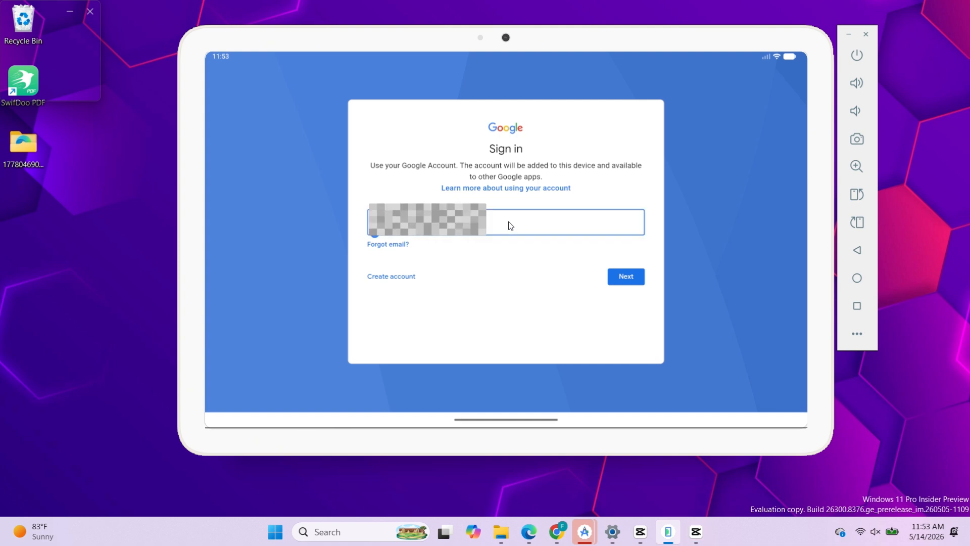
click(626, 276)
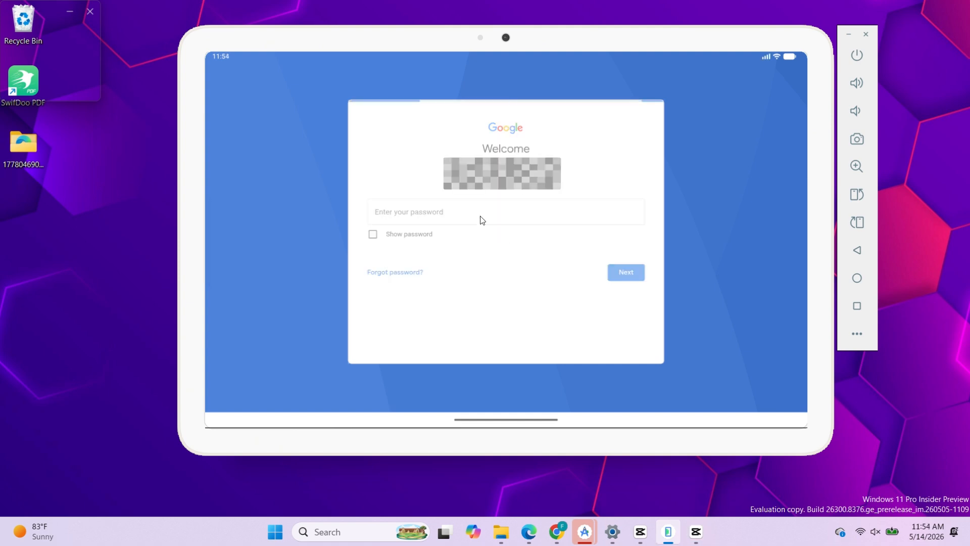
Step: Enter the Google account password and accept the Google services terms with device data backup enabled
click(452, 219)
text(••••••)
key(Return)
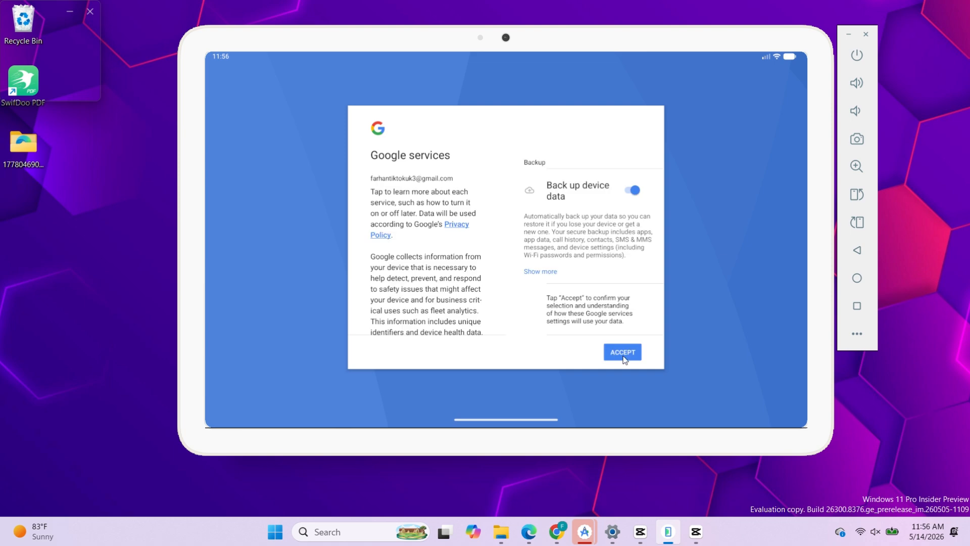
click(627, 355)
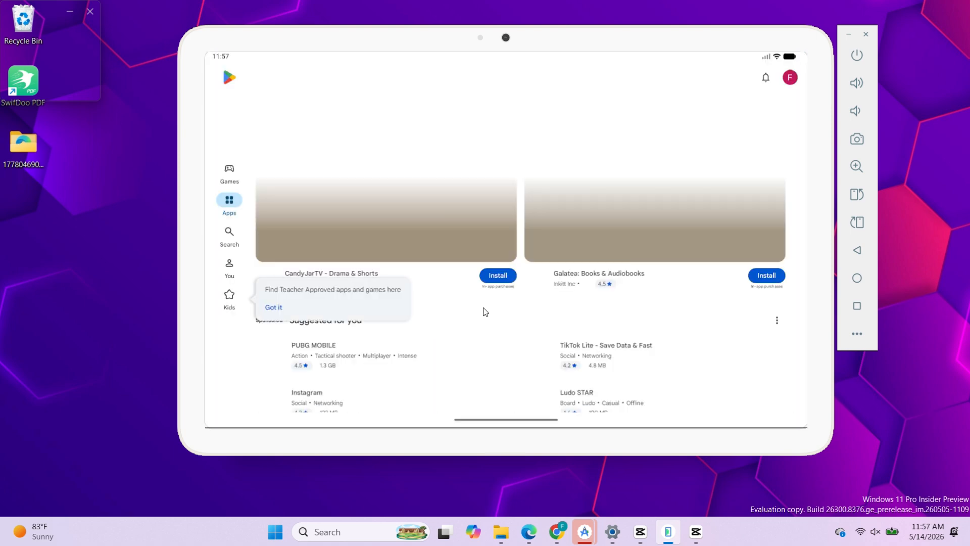
Step: Search the Play Store for the Hill Climb Racing game and install the Fingersoft version on the emulated tablet
click(229, 232)
click(320, 76)
text(h)
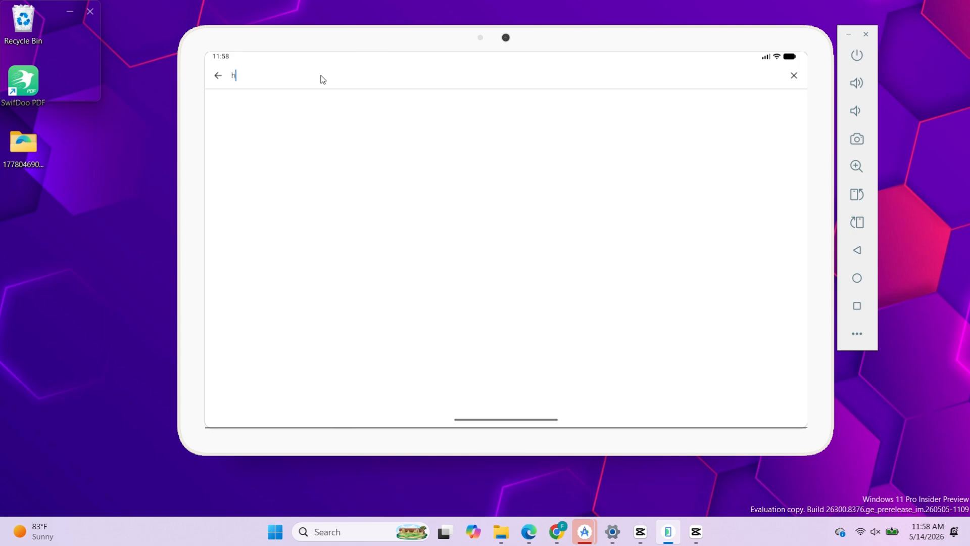
text(hill clinb racing)
key(Return)
click(561, 213)
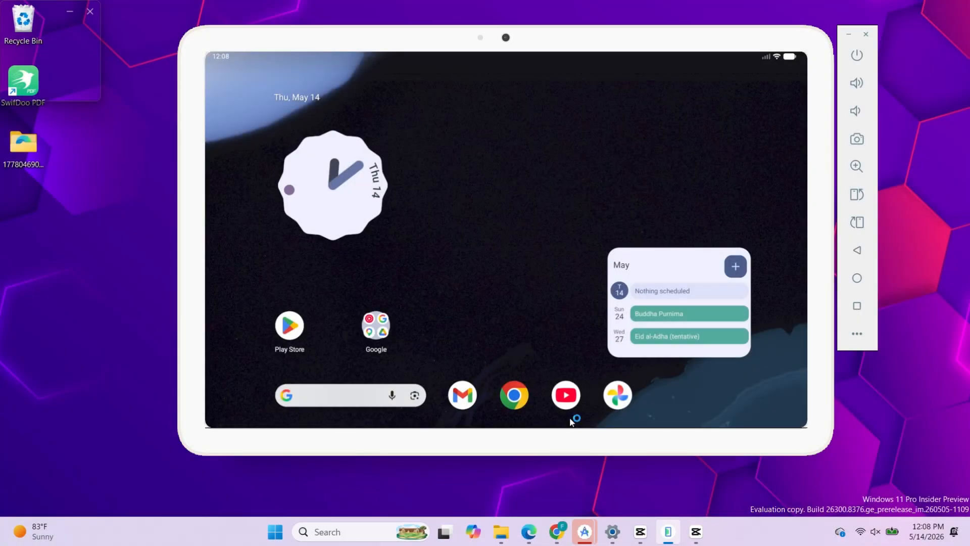
Step: Open YouTube on the emulated tablet, browse its home feed, and return to the tablet's home screen
click(566, 398)
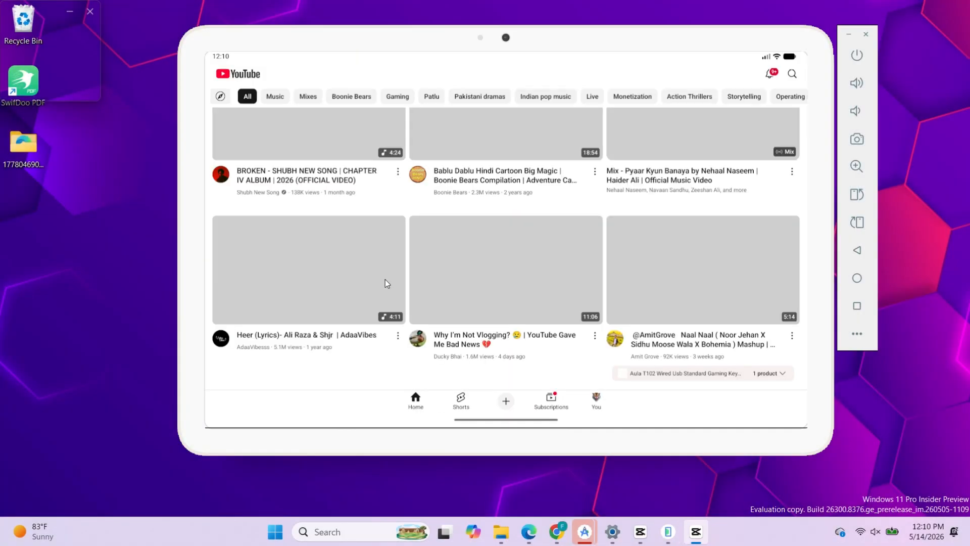
scroll(389, 273, down, 3)
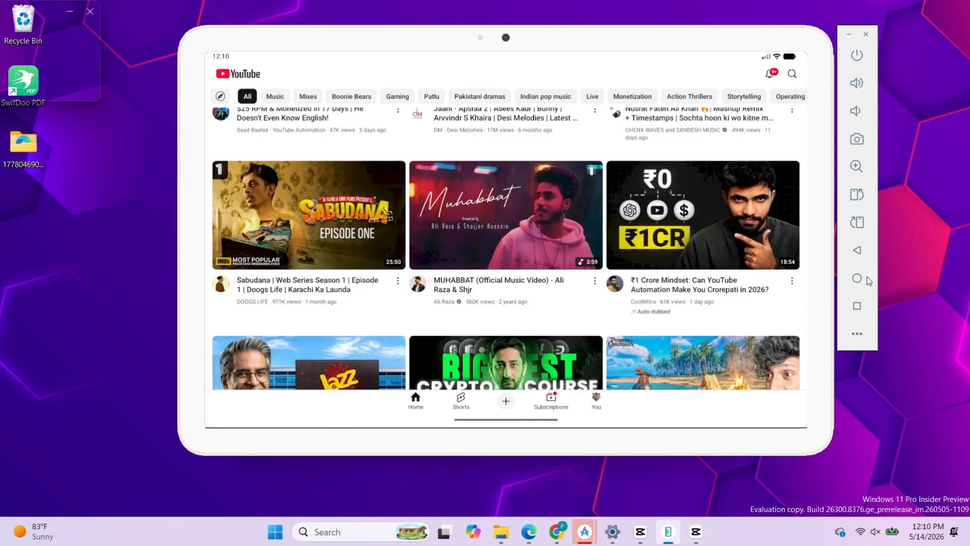
click(858, 278)
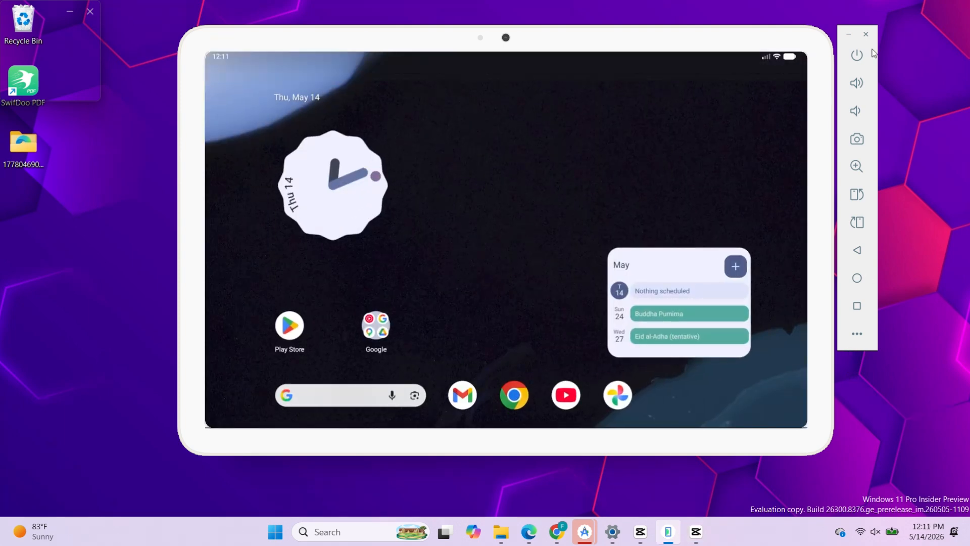
Step: Close the Pixel Tablet emulator window, letting it save the device state
click(866, 34)
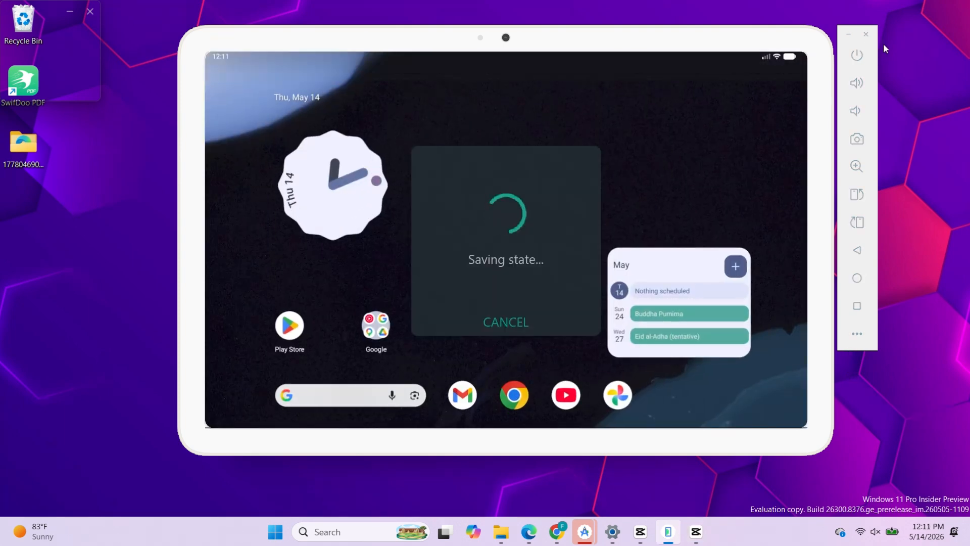
drag(883, 43, 873, 13)
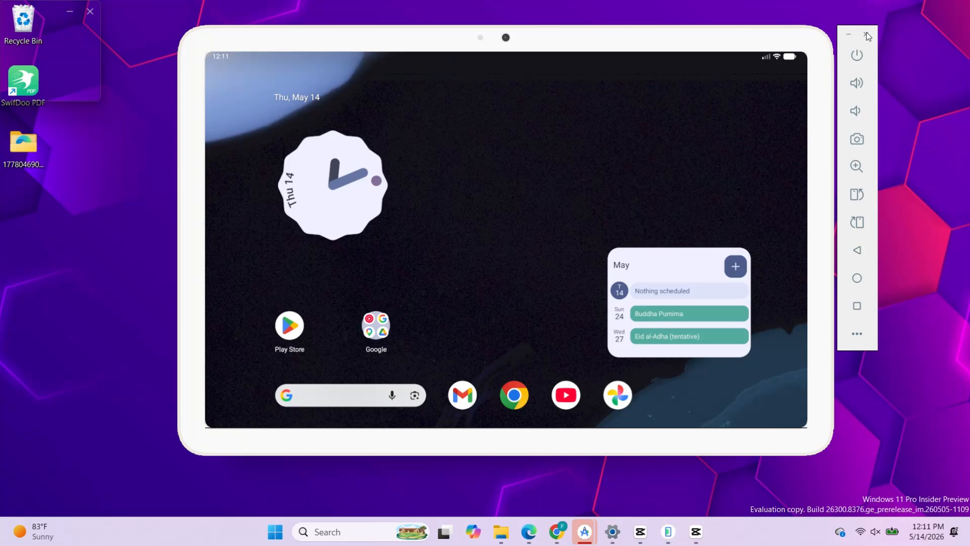
click(865, 34)
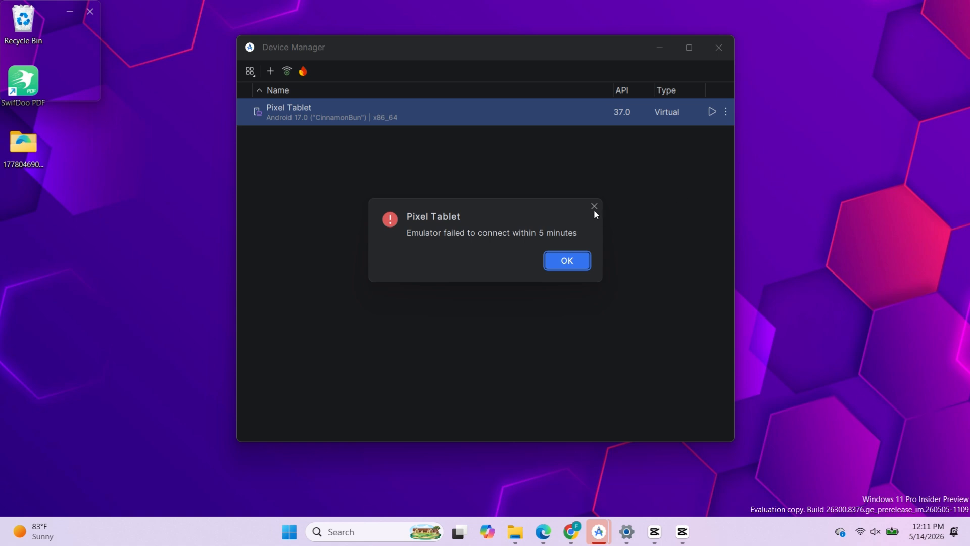
Step: Dismiss the Pixel Tablet connection error dialog and close the Device Manager
click(594, 206)
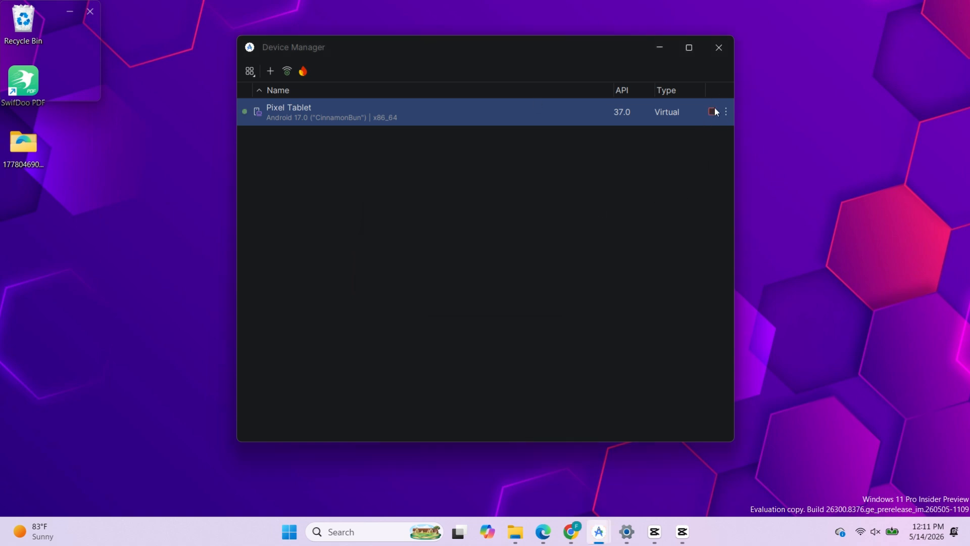
click(725, 44)
click(726, 44)
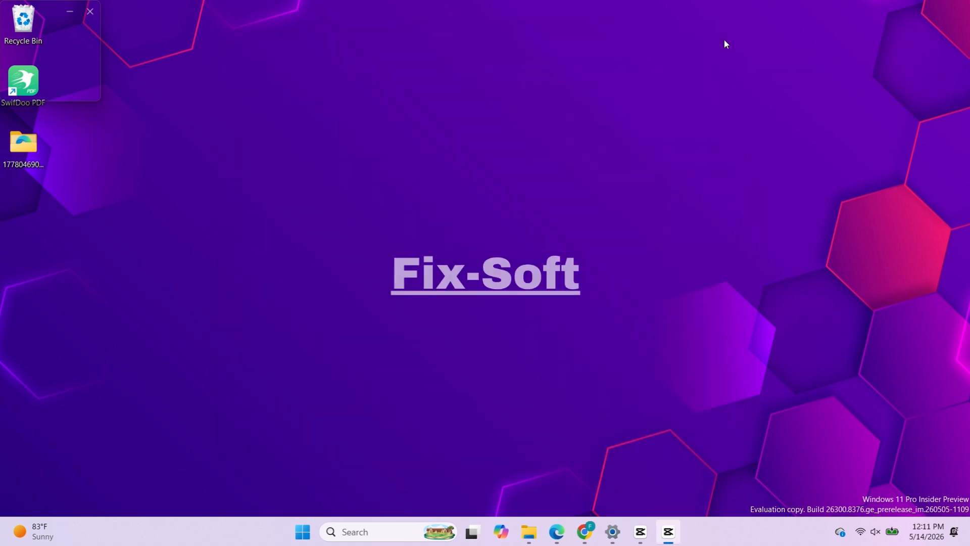